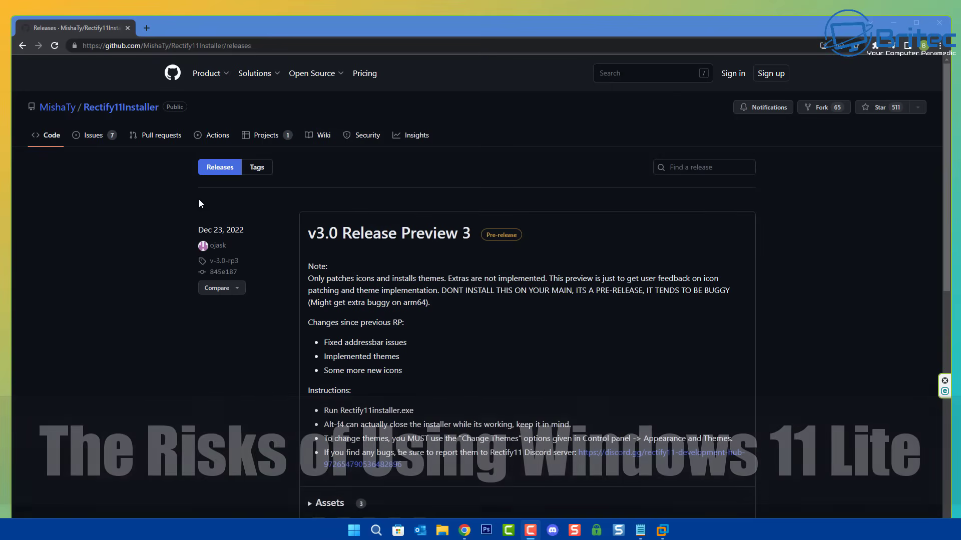
Step: Note Release Preview 3's date, then open the Rectify11Installer repository and its README's Libmsstyle project link
double_click(235, 230)
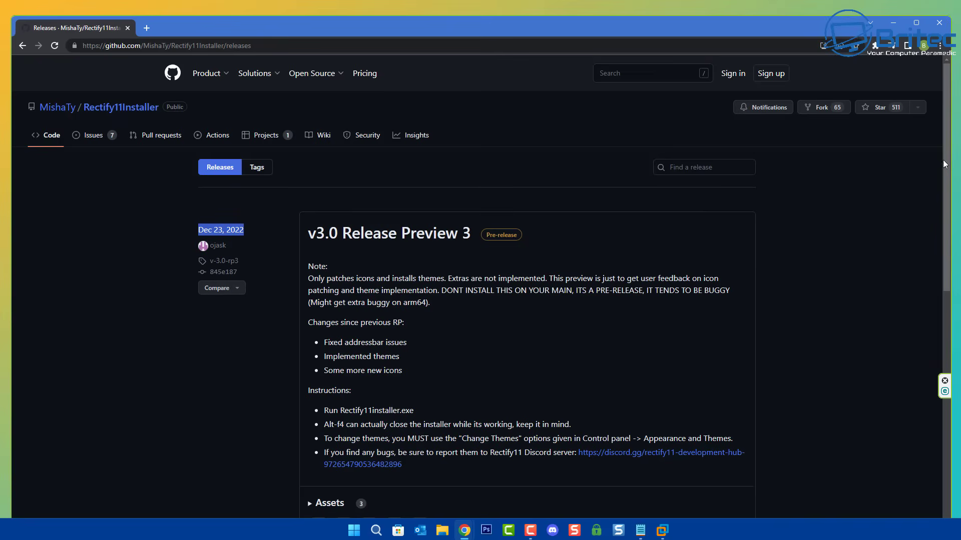
mouse_move(947, 154)
mouse_down()
mouse_move(959, 397)
mouse_move(959, 158)
mouse_up()
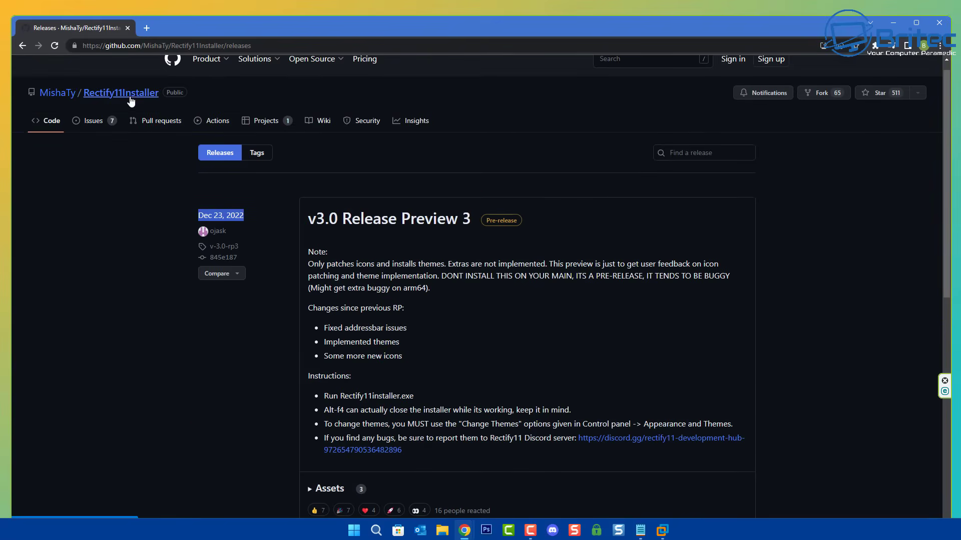
click(129, 95)
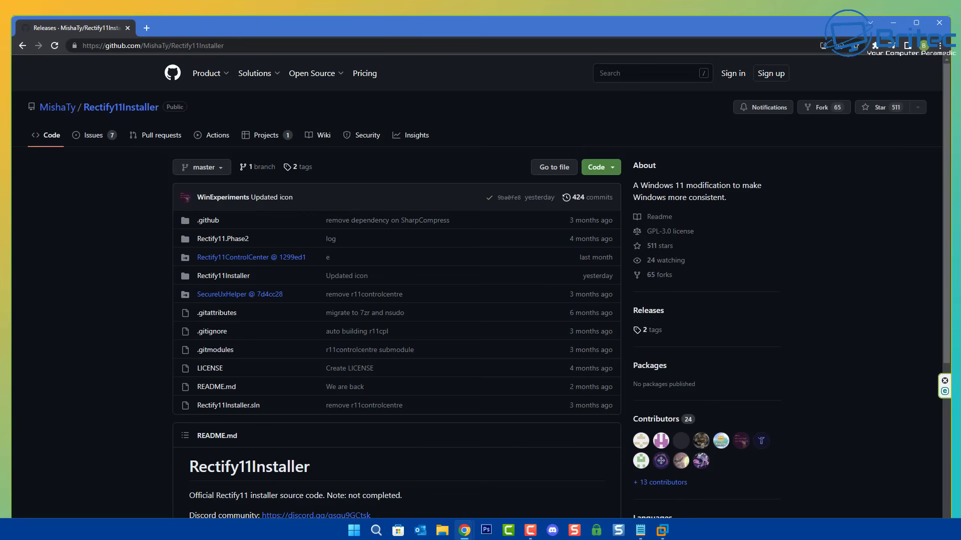
drag(944, 112, 951, 281)
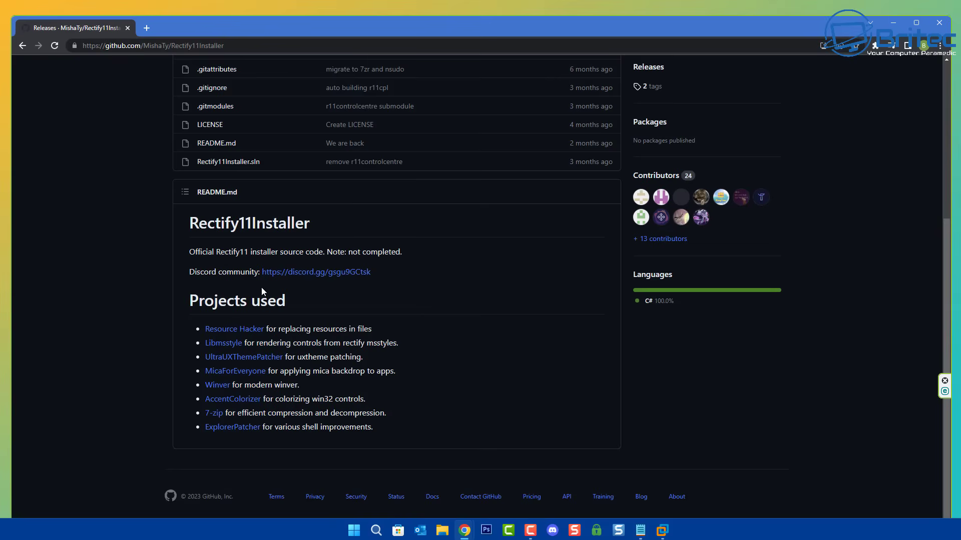
click(232, 345)
Step: Keep the English (United States) setup defaults, skip the product key, and accept the license terms
drag(947, 356, 947, 202)
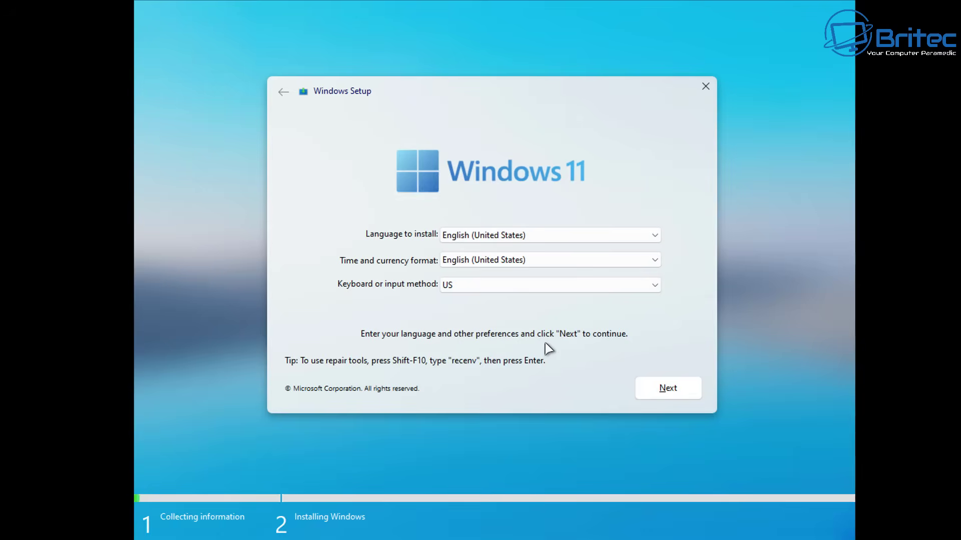
click(676, 392)
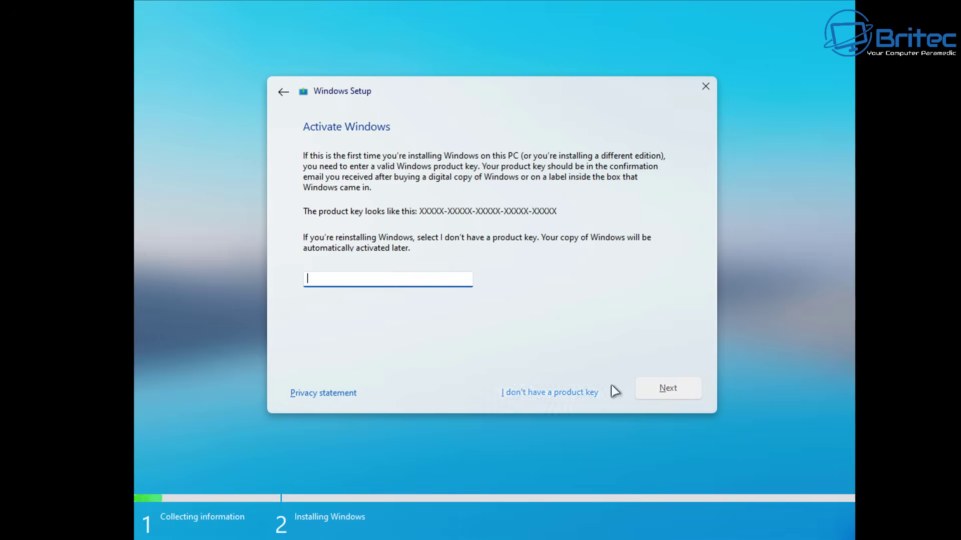
click(550, 392)
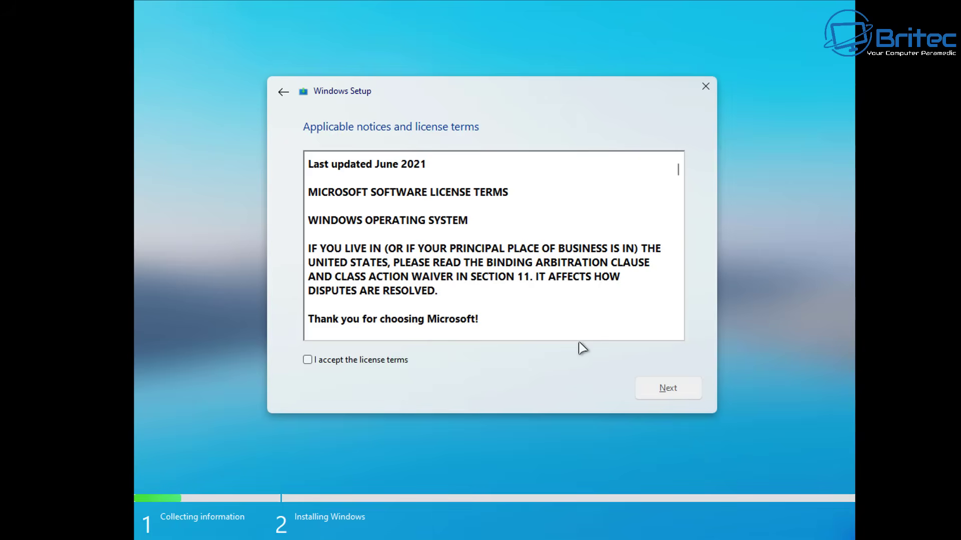
click(319, 365)
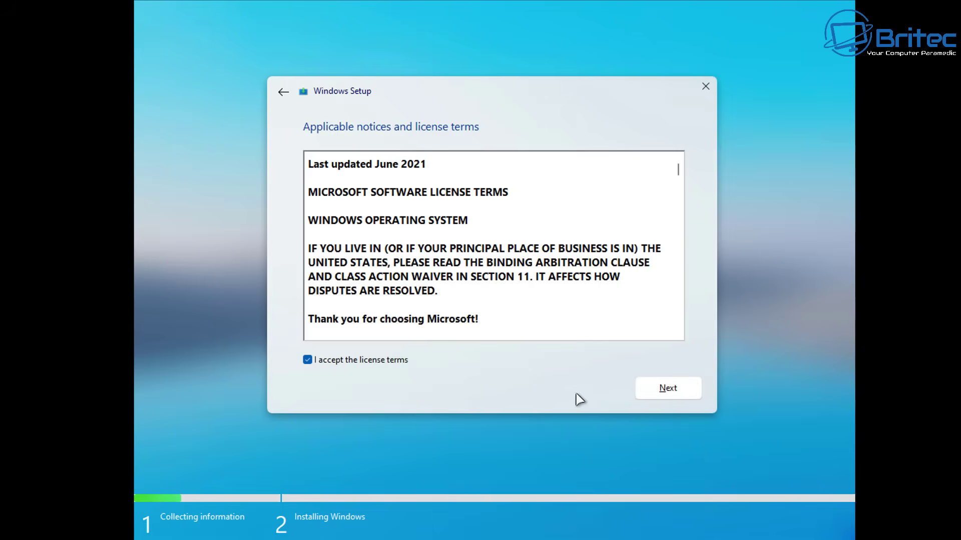
click(670, 395)
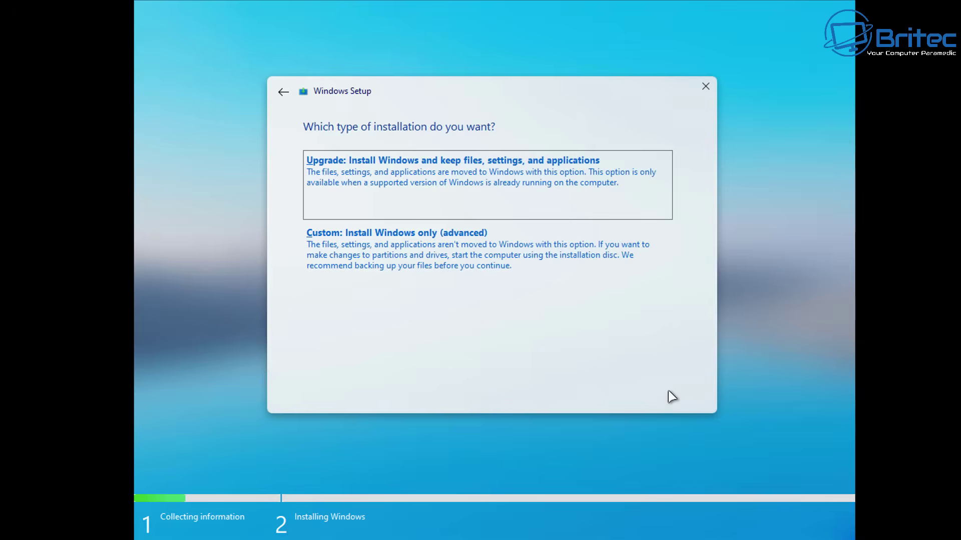
Step: Run a custom Windows-only install onto Drive 0's 60 GB unallocated space
click(431, 258)
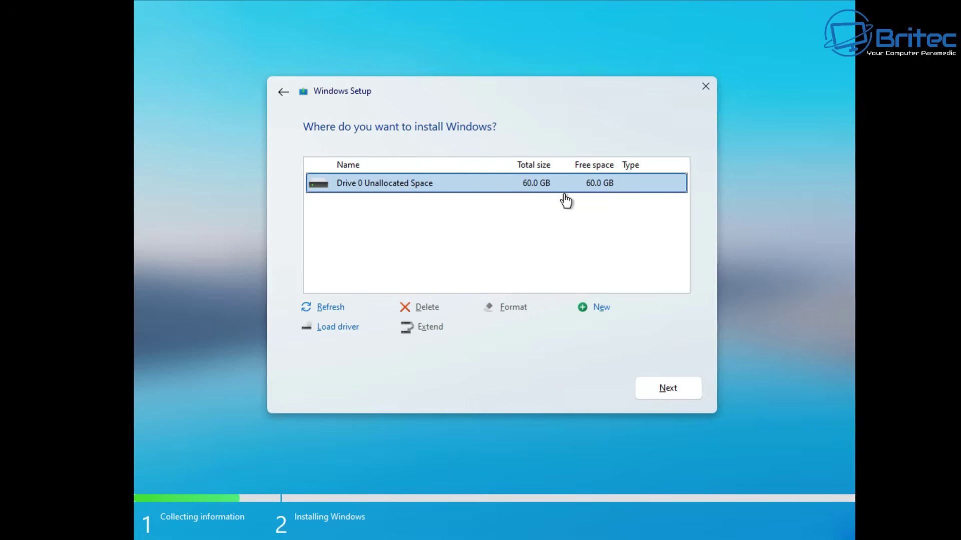
click(666, 391)
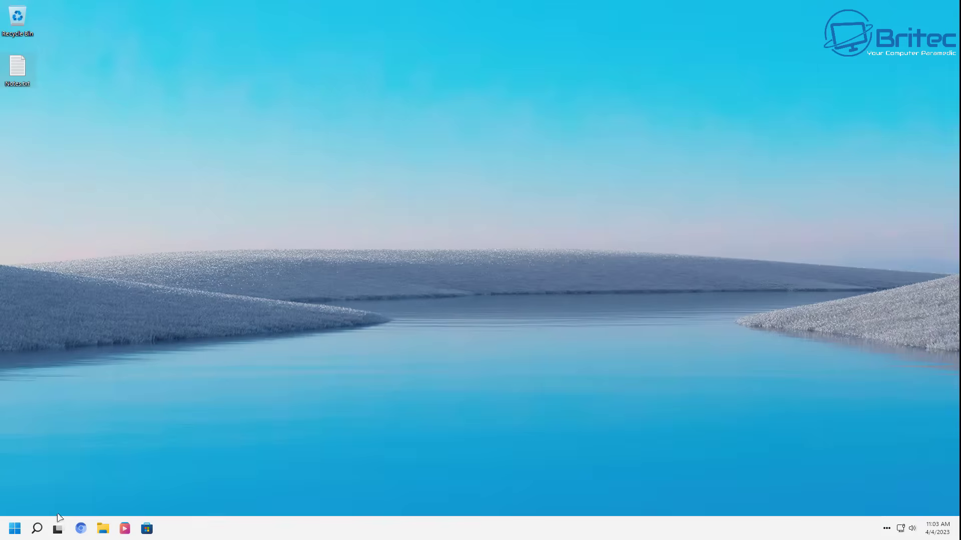
click(15, 528)
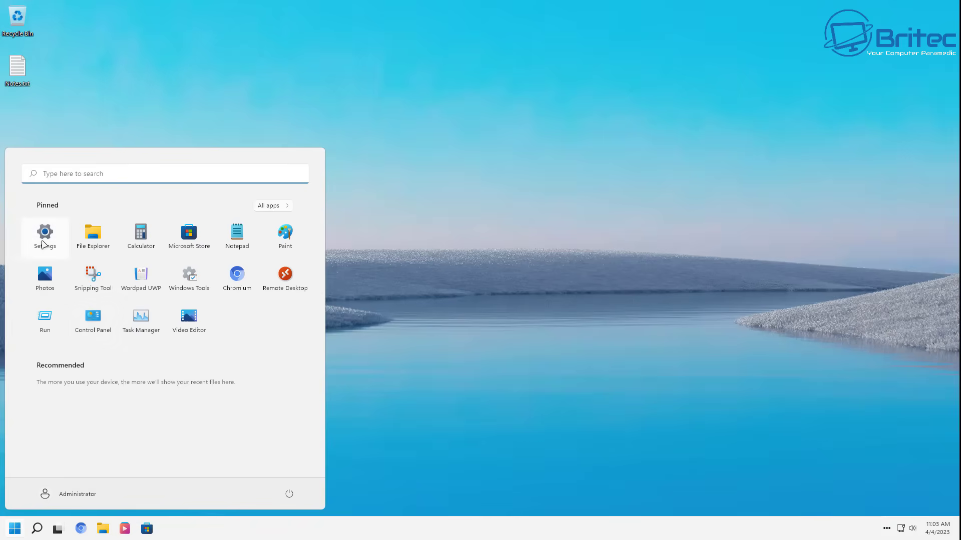
Step: Launch Settings, centre its window, and view Windows Update, paused until 1/1/2050
click(44, 235)
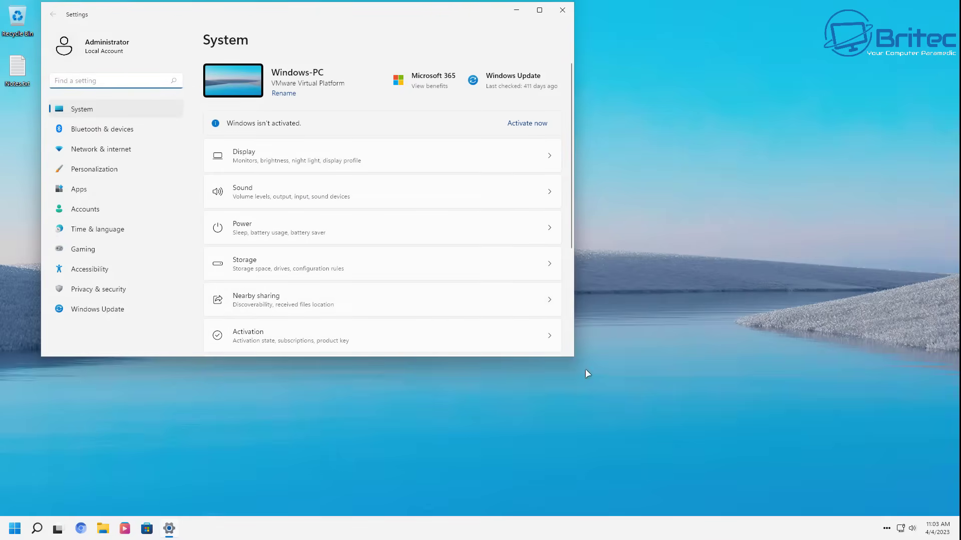
drag(303, 25, 451, 93)
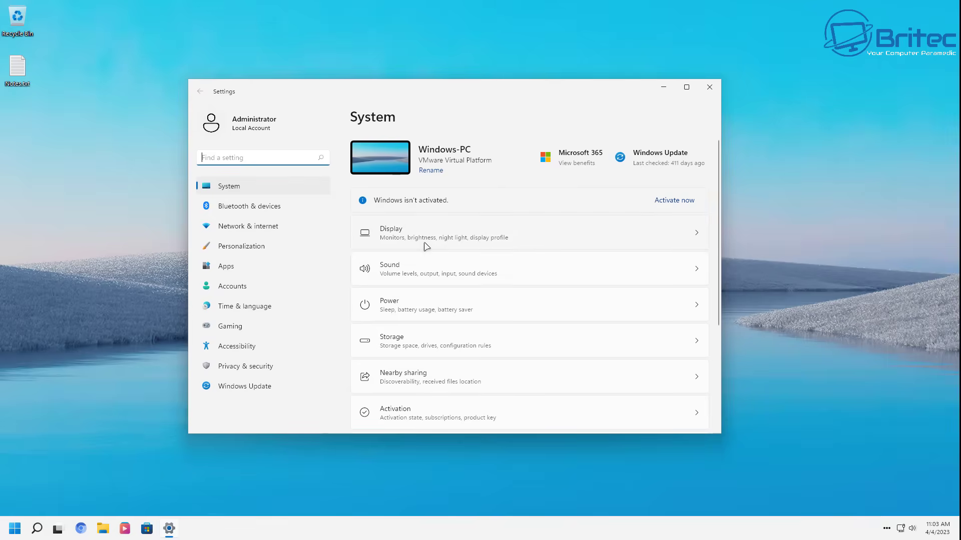
scroll(435, 238, down, 3)
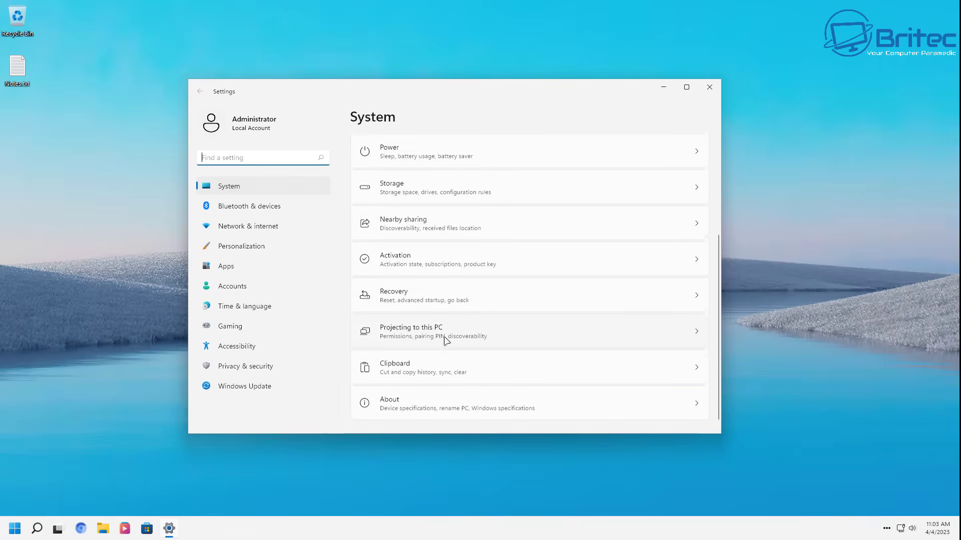
click(242, 387)
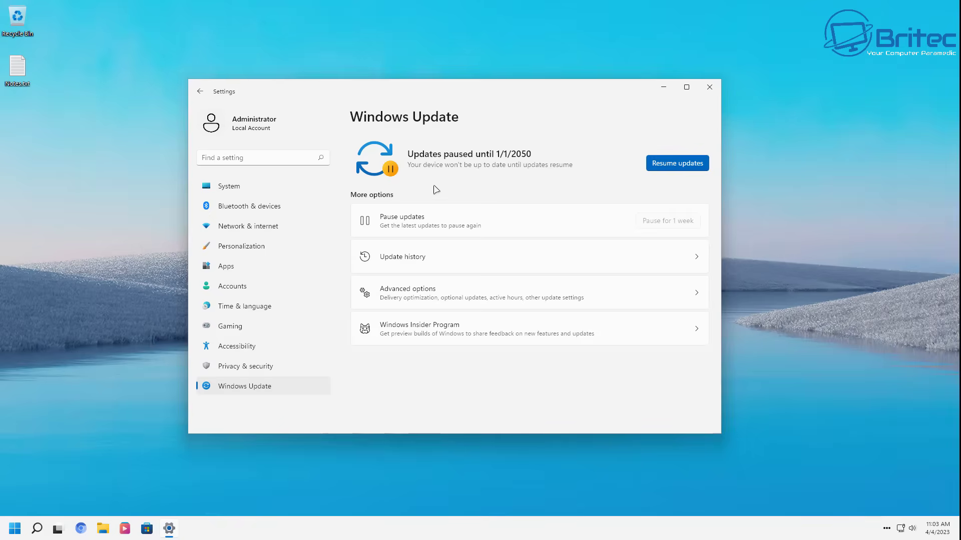
Step: Search the settings for 'control', then dismiss the suggestions
click(227, 158)
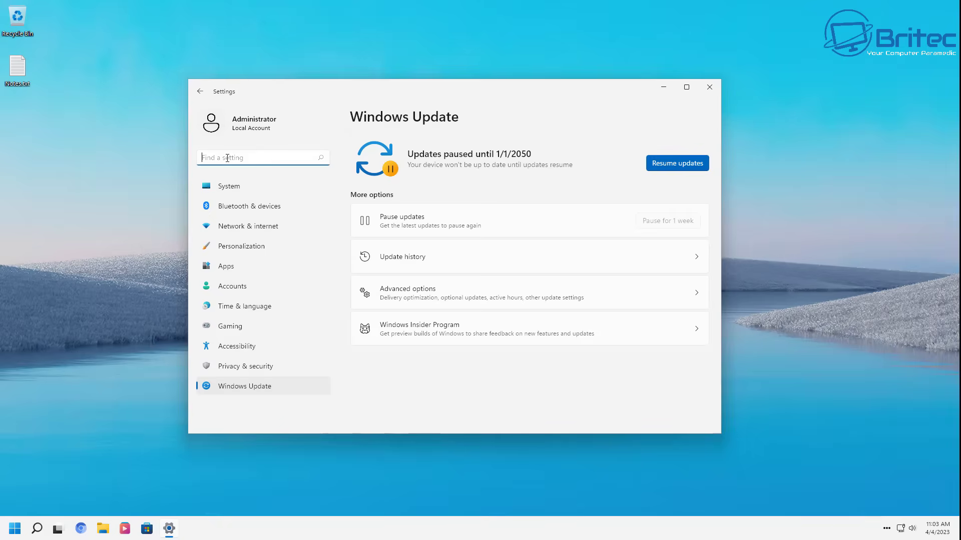
text(c)
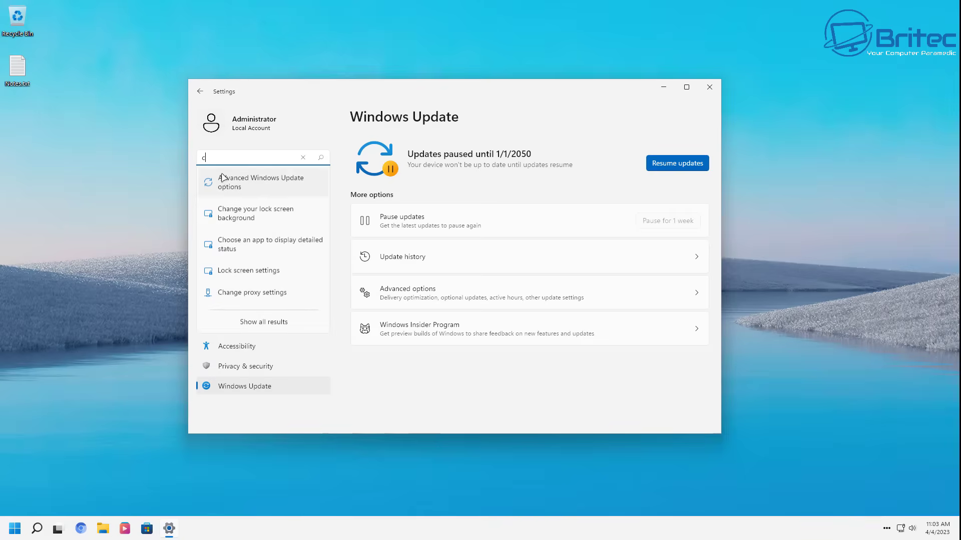
text(ontrol)
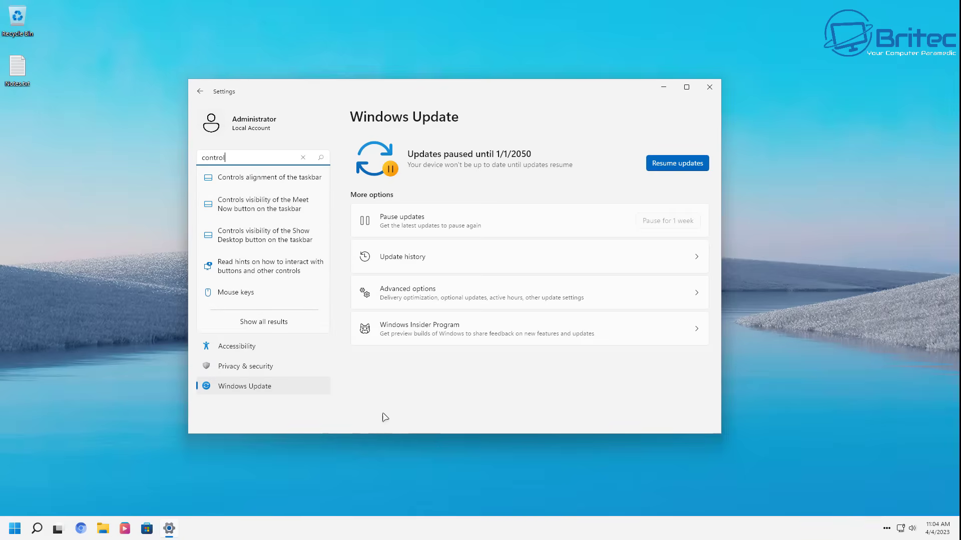
click(404, 418)
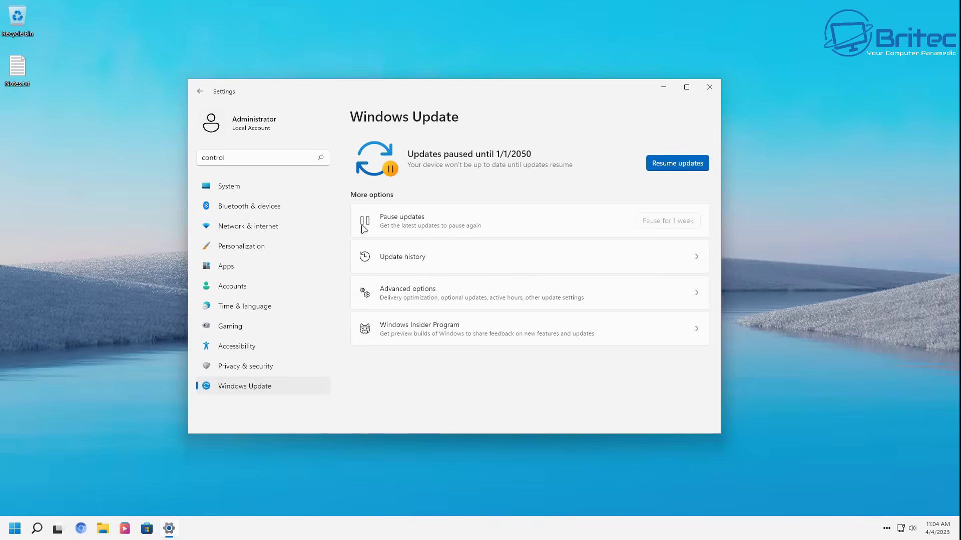
Step: Browse the System and Personalization pages, then close Settings
click(234, 186)
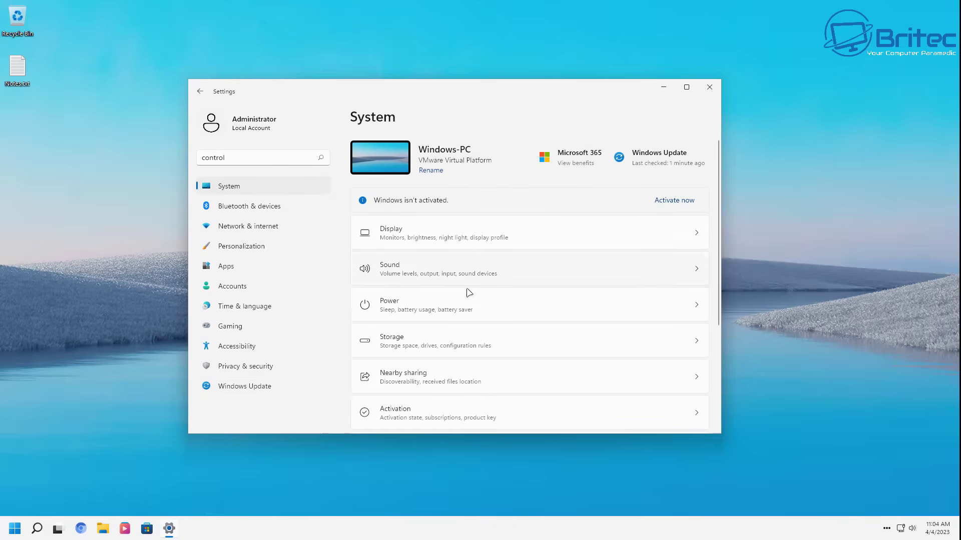
scroll(490, 302, down, 3)
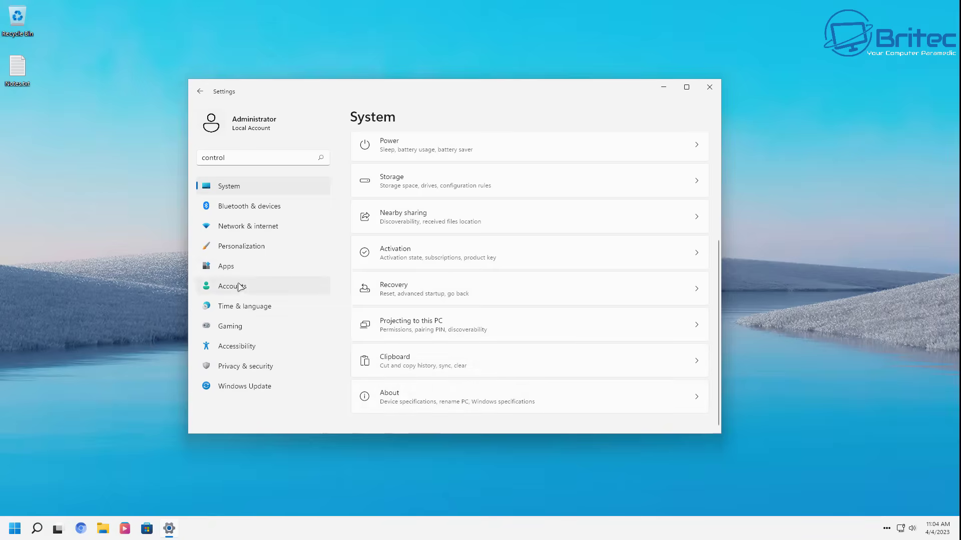
click(239, 247)
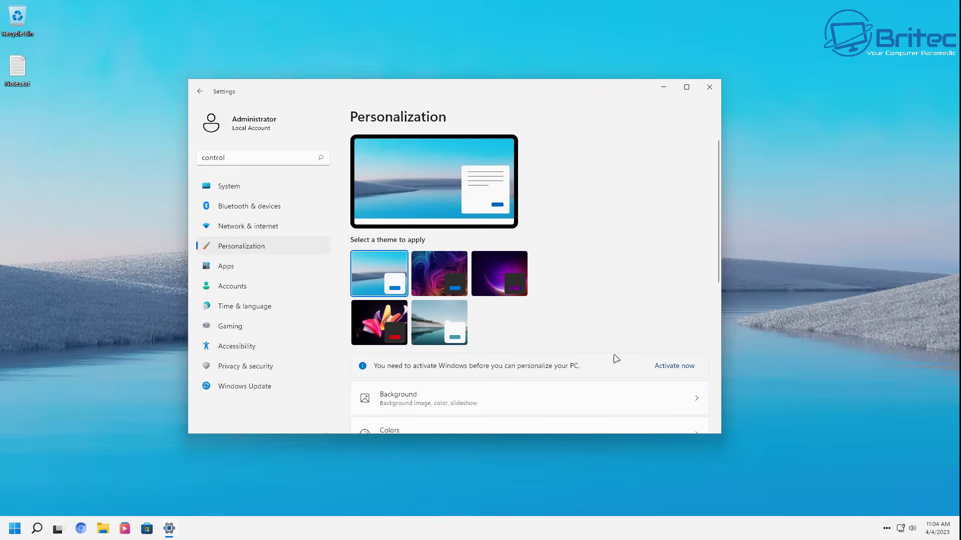
scroll(615, 358, down, 5)
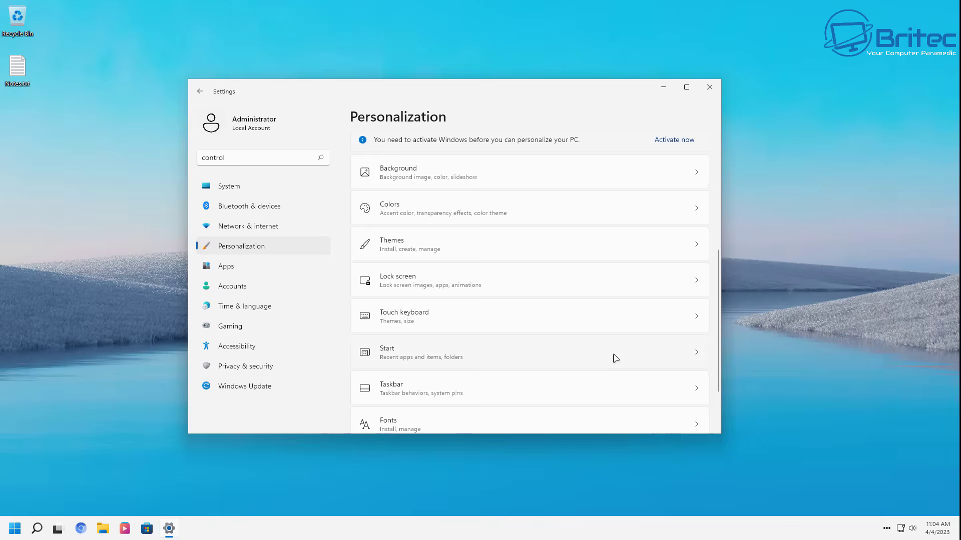
scroll(615, 358, down, 2)
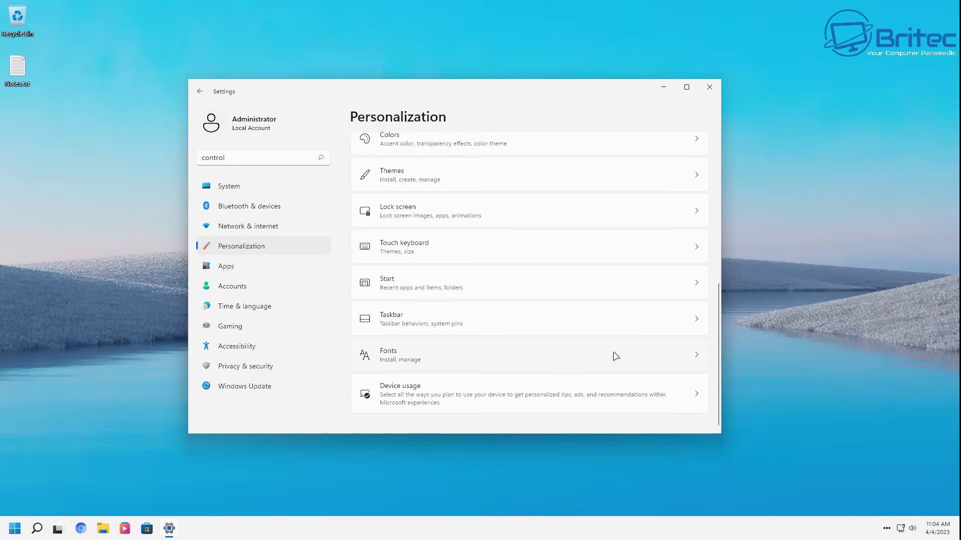
click(709, 88)
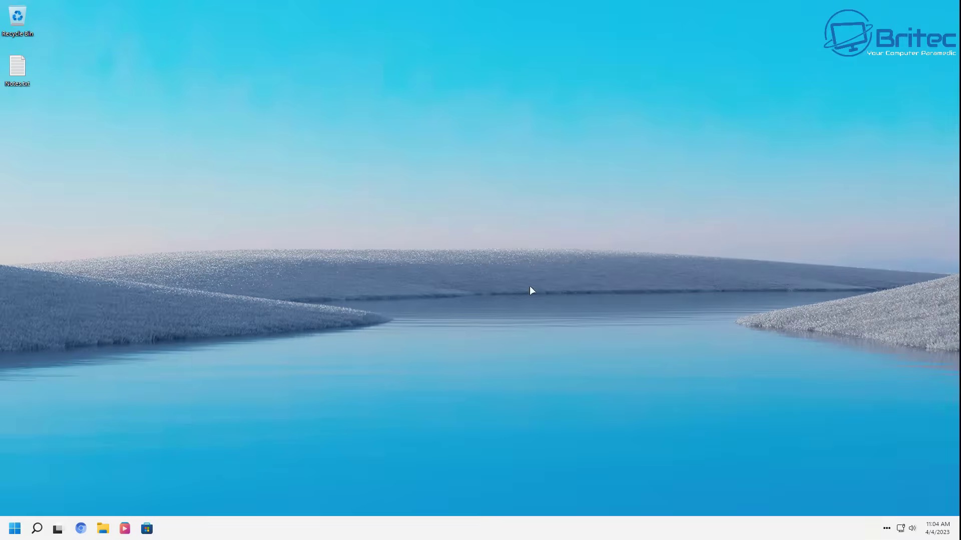
Step: Search Start for 'apps: control Panel', open Control Panel, and position its window near the centre
click(14, 528)
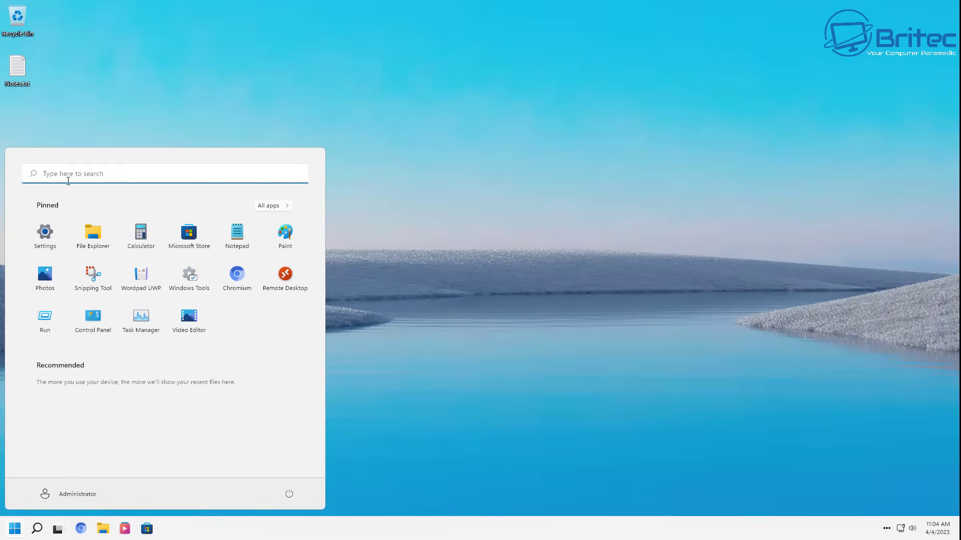
click(68, 180)
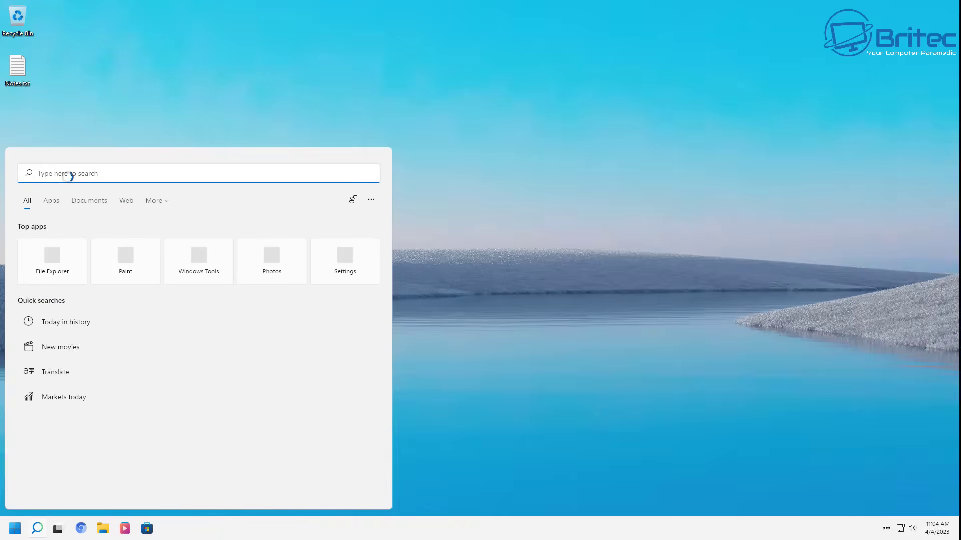
text(c)
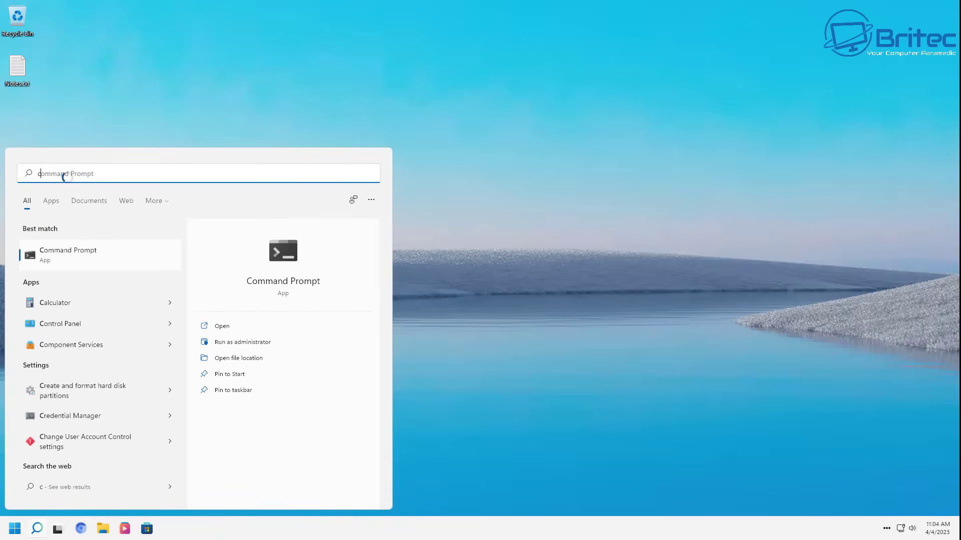
text(on)
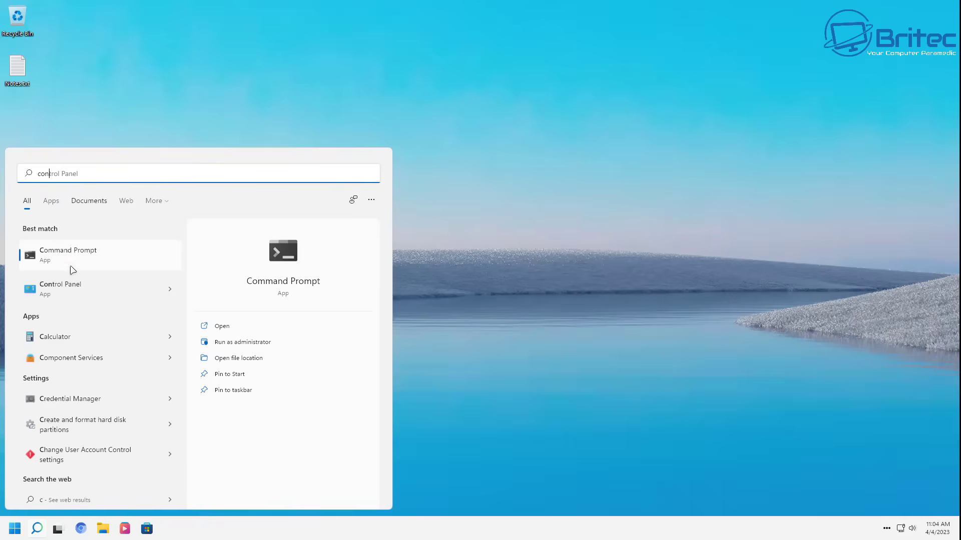
click(50, 294)
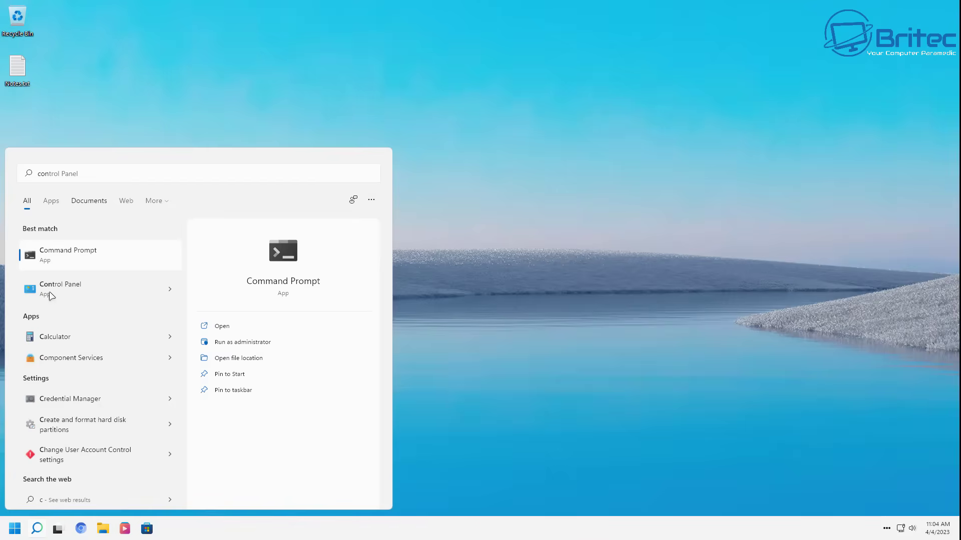
text(apps: con)
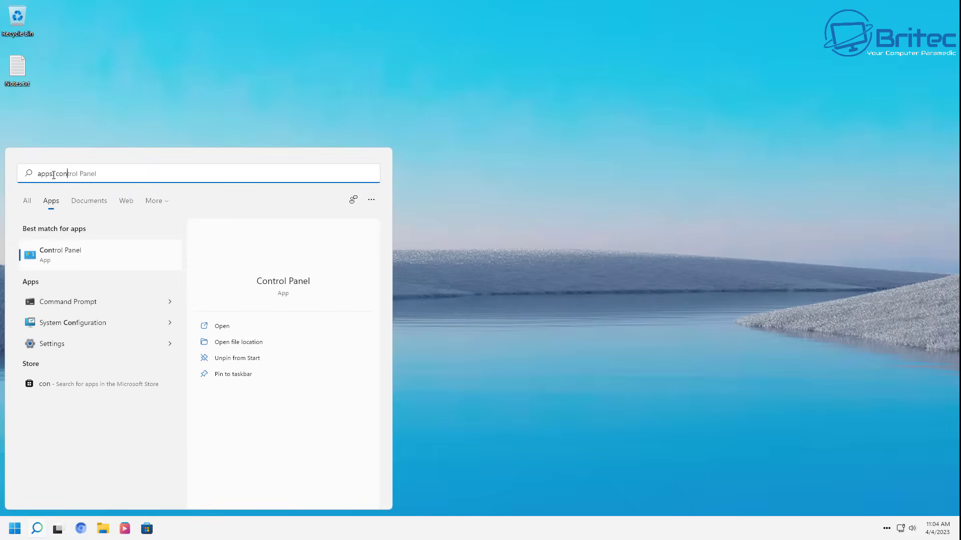
key(Right)
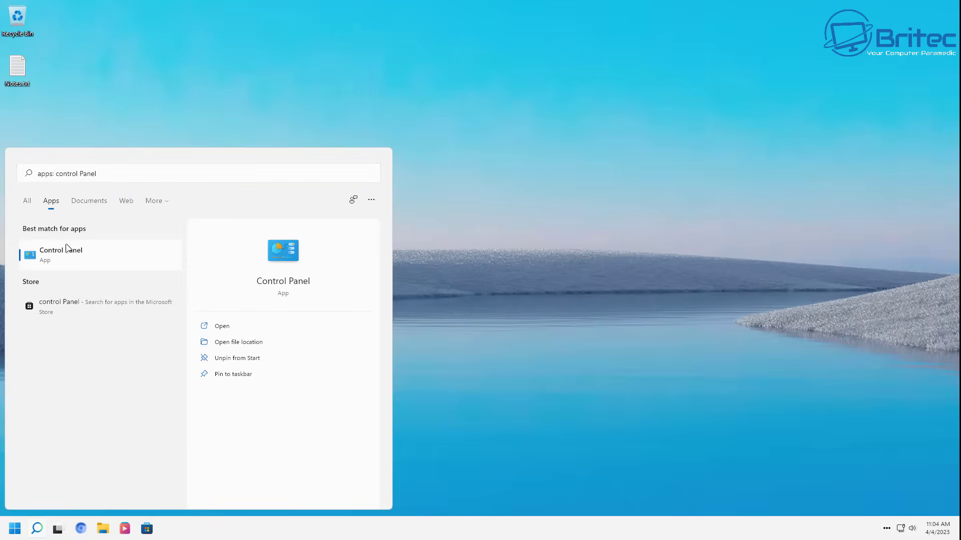
click(67, 250)
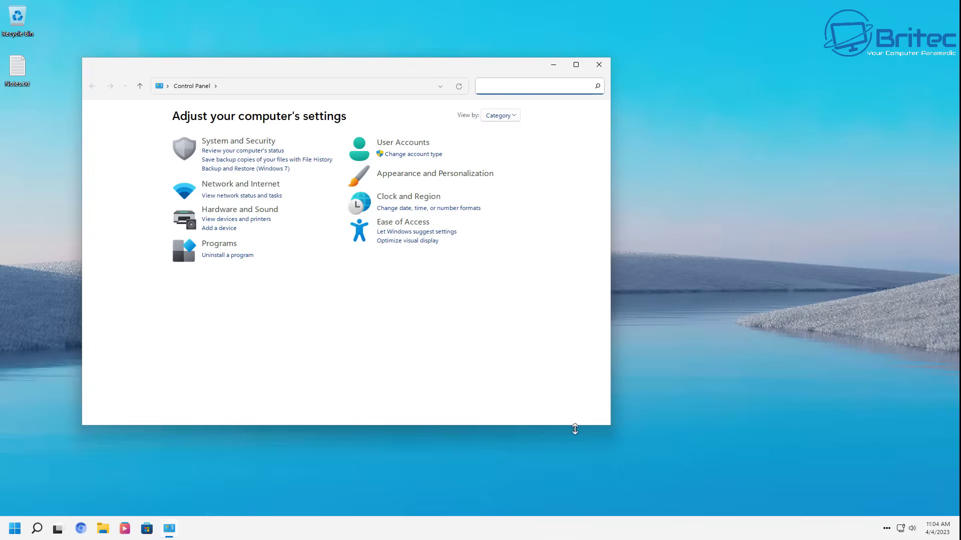
drag(311, 67, 423, 89)
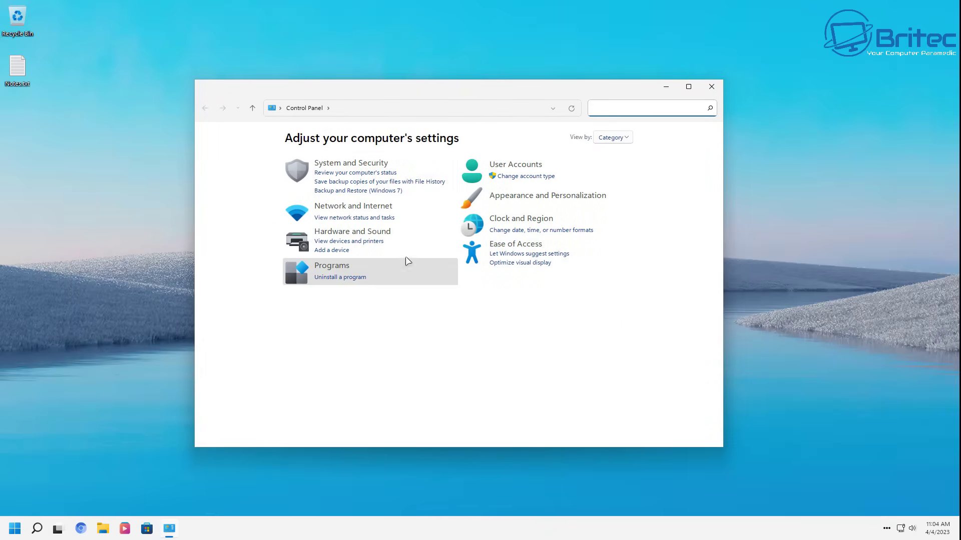
drag(511, 93, 504, 91)
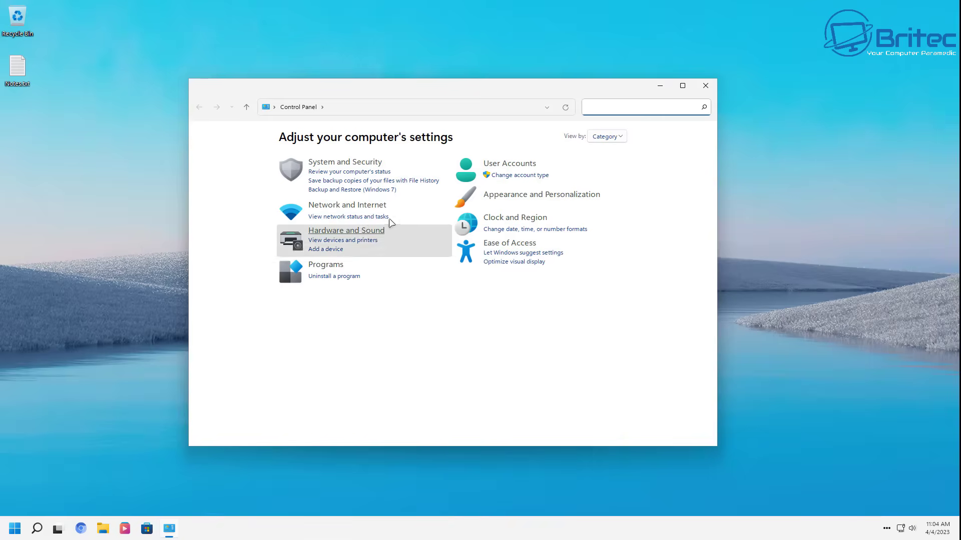
Step: Launch Settings, browse Network & internet, Apps and Time & language, then close it
click(15, 529)
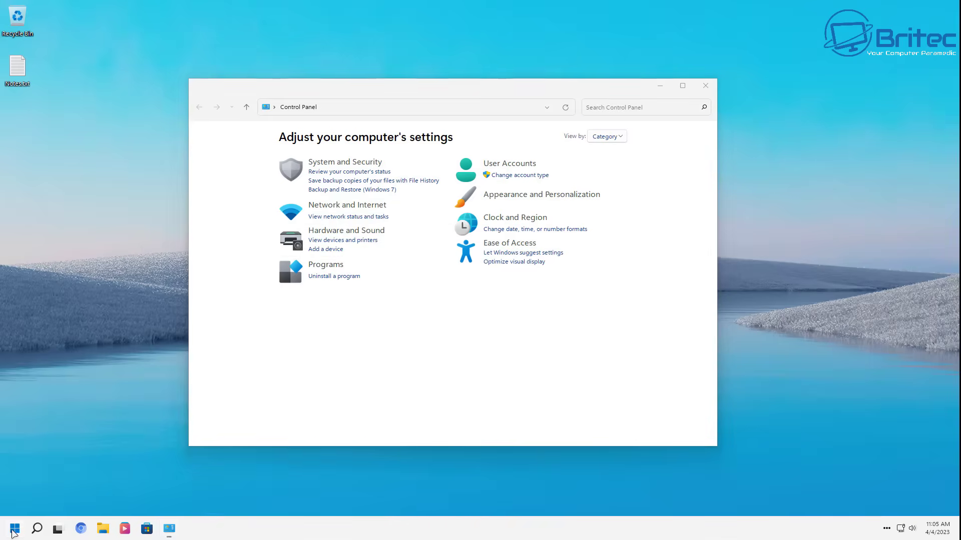
click(44, 233)
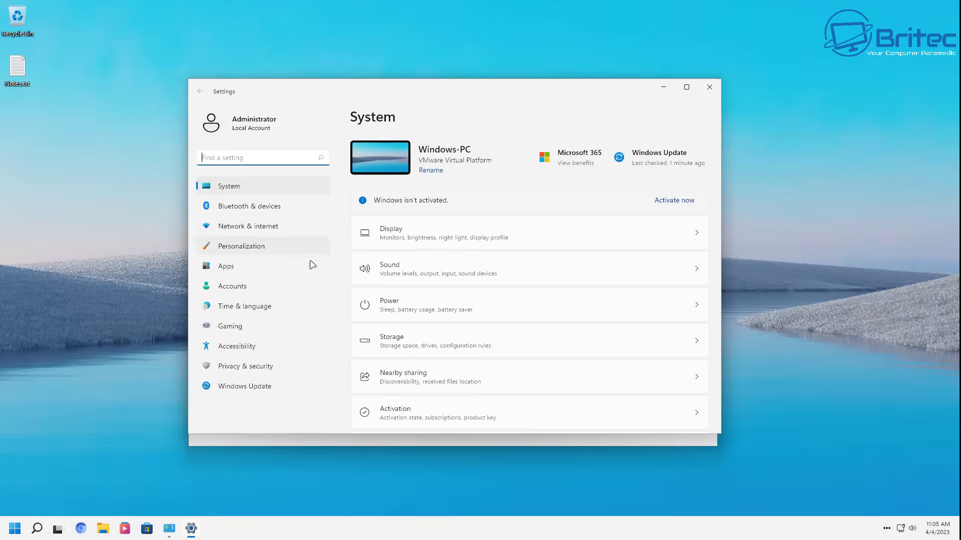
click(240, 226)
click(230, 268)
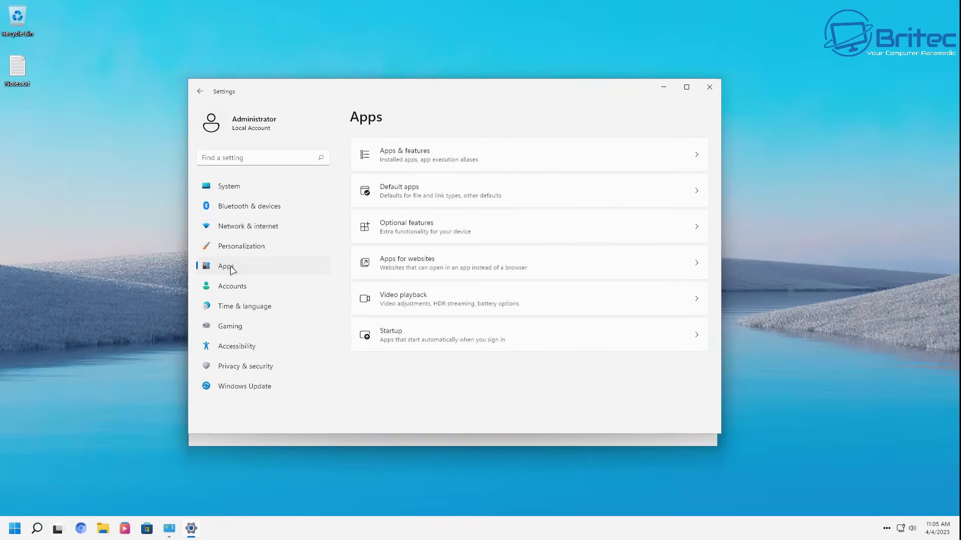
click(225, 306)
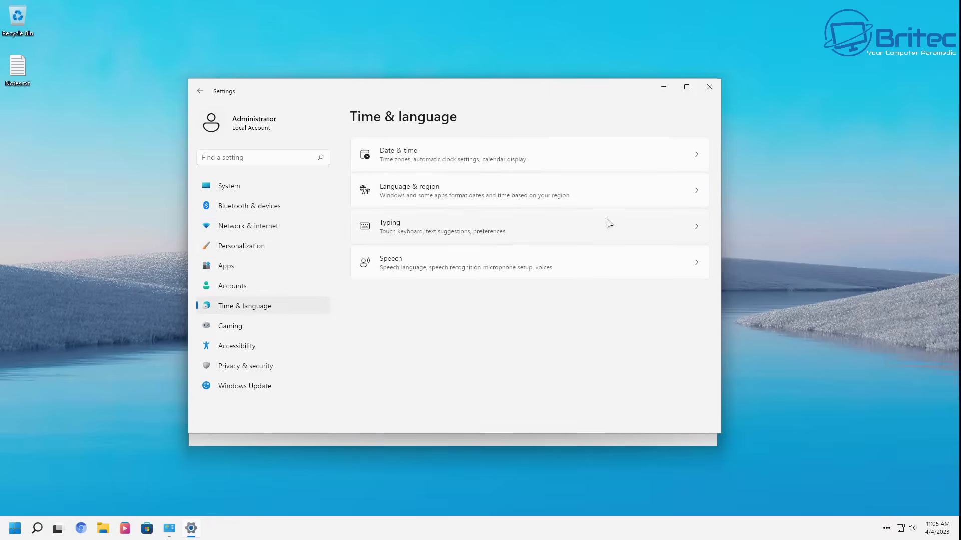
click(710, 87)
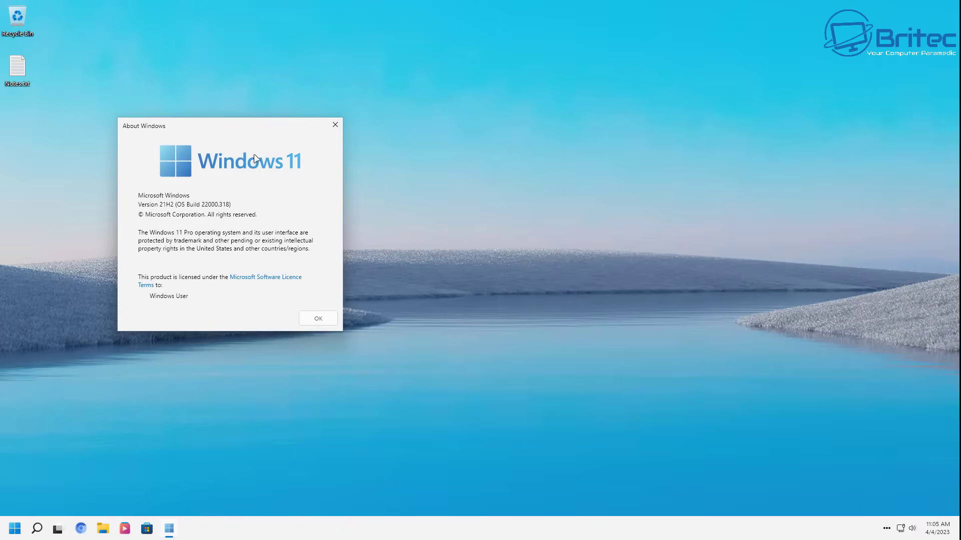
Step: Centre and dismiss the About Windows box, then launch Rise Media Player from the taskbar
drag(226, 129, 431, 134)
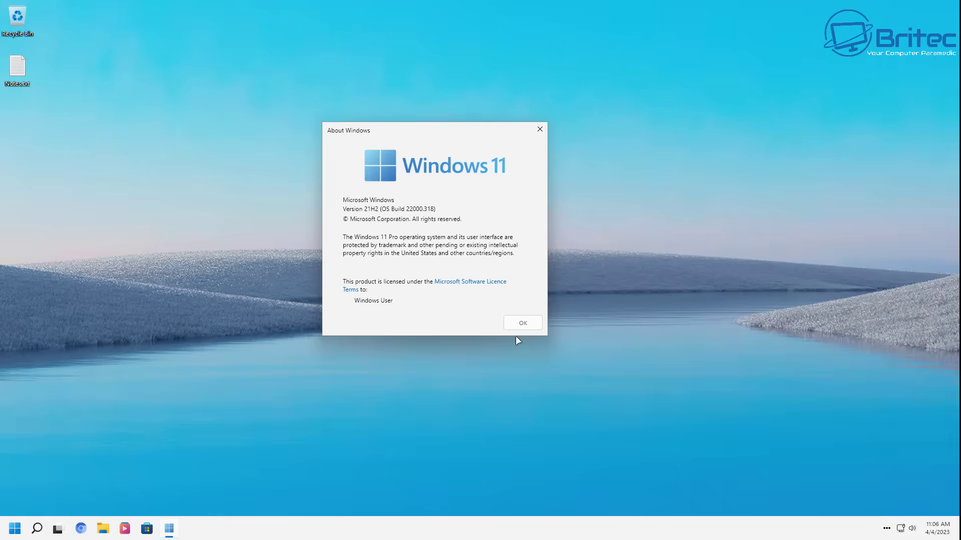
click(523, 325)
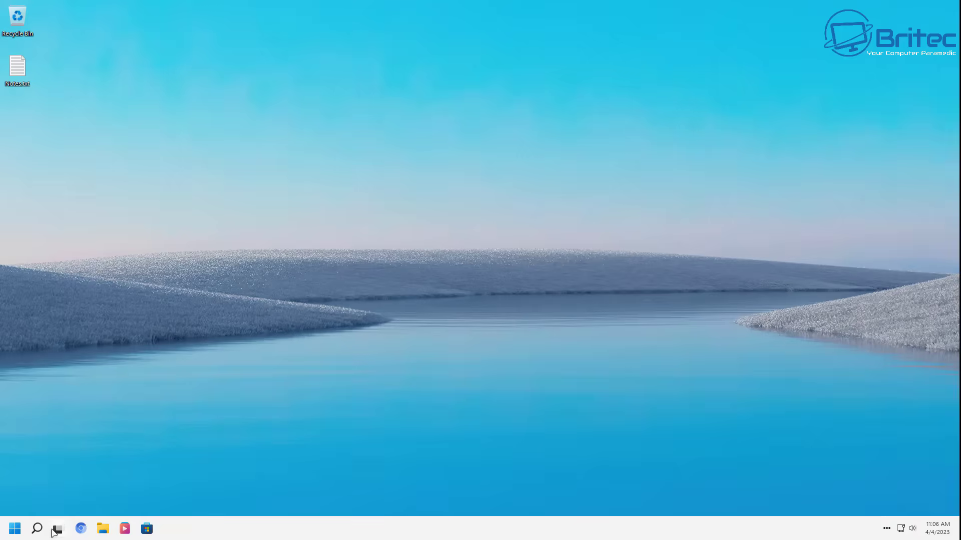
click(125, 529)
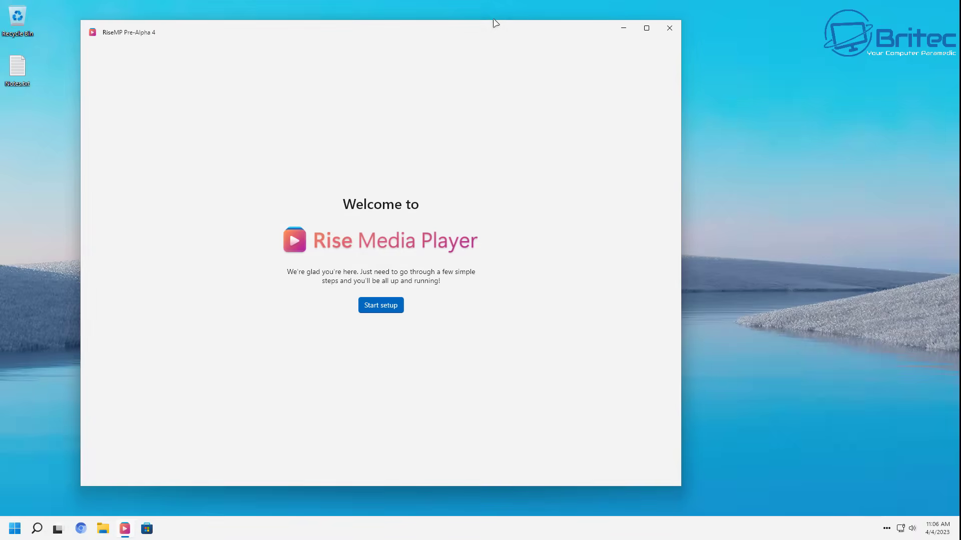
Step: Close Rise Media Player, then launch Remote Desktop from Start and close it
drag(482, 32, 563, 31)
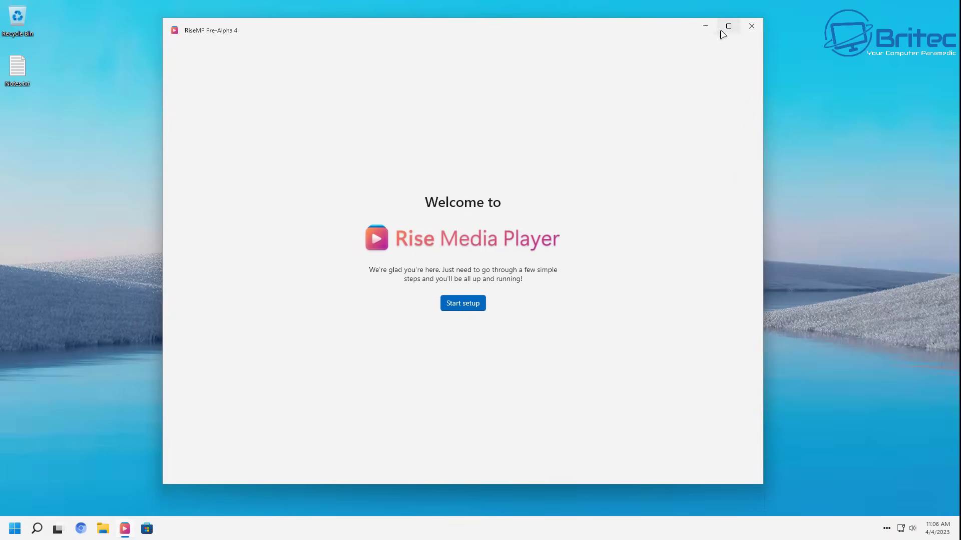
click(753, 26)
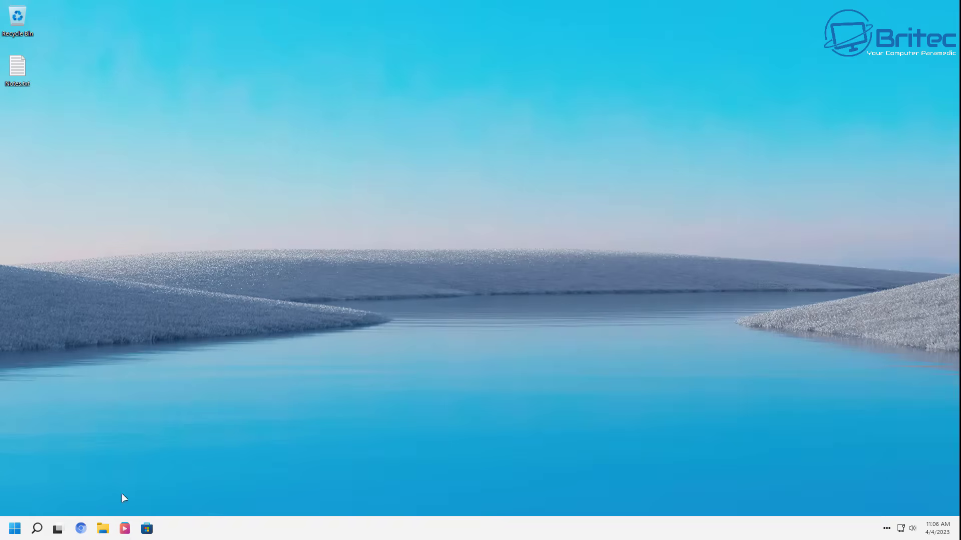
click(15, 528)
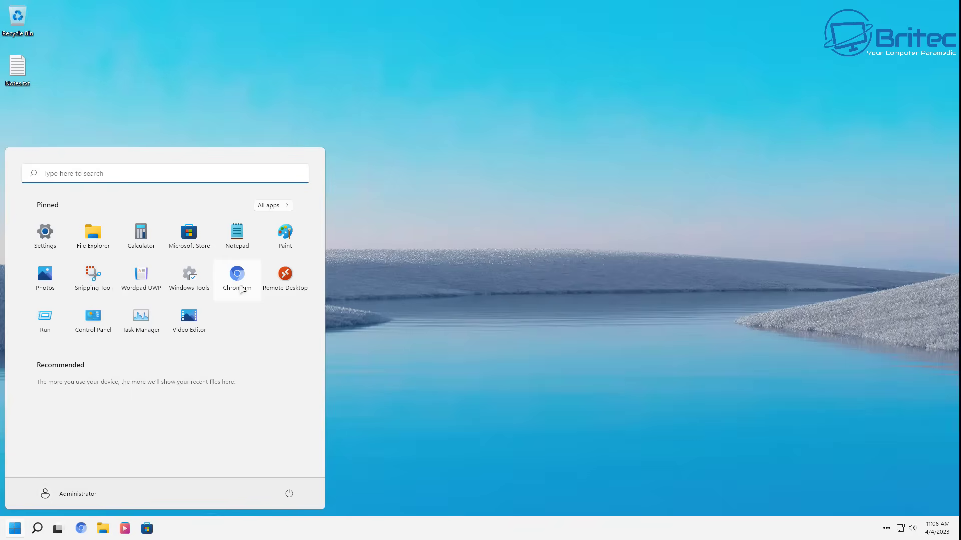
click(285, 278)
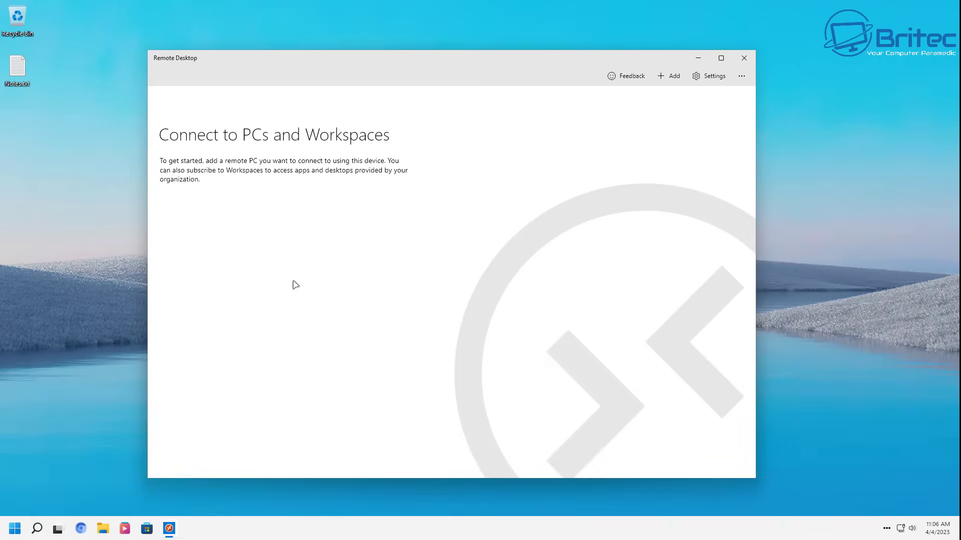
click(743, 58)
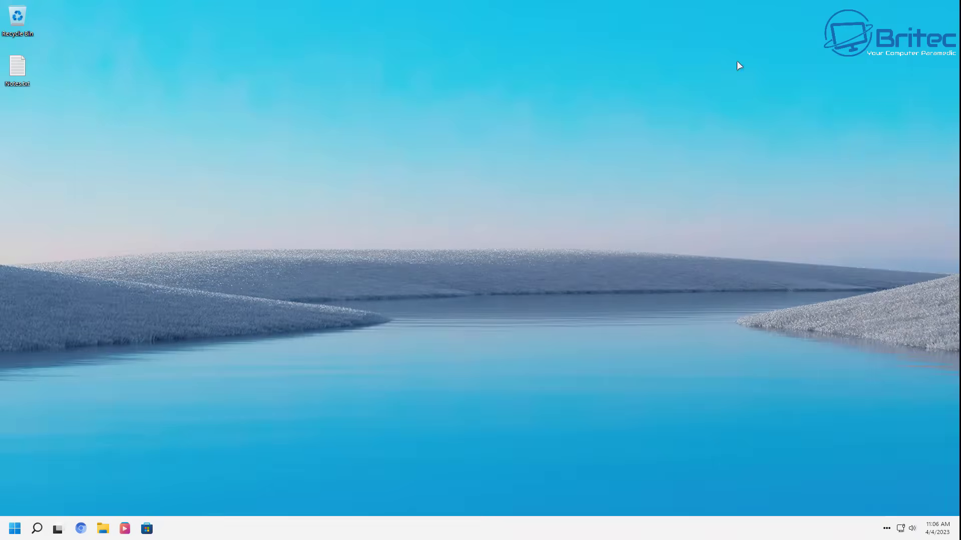
click(15, 529)
mouse_move(57, 535)
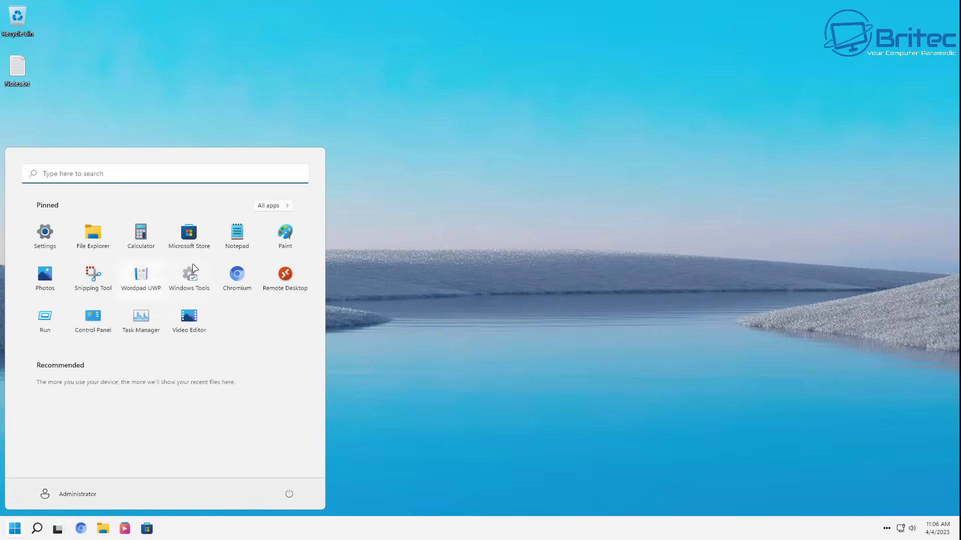
click(266, 206)
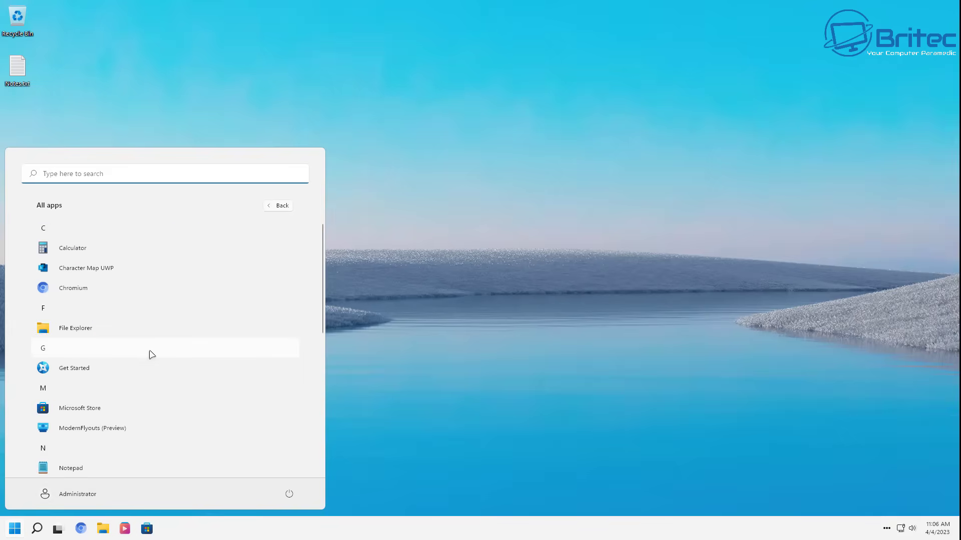
click(86, 271)
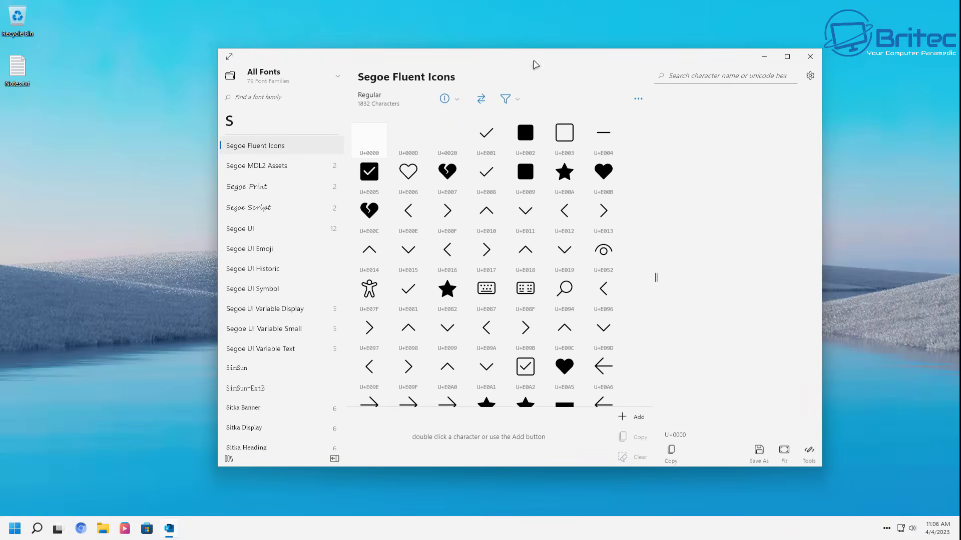
scroll(551, 270, down, 15)
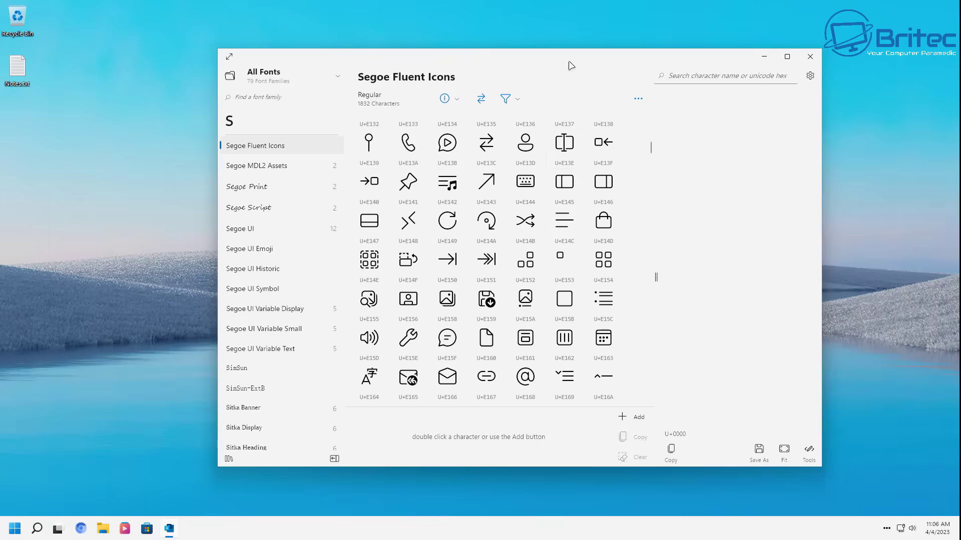
drag(570, 65, 527, 67)
scroll(602, 205, down, 3)
scroll(602, 205, down, 4)
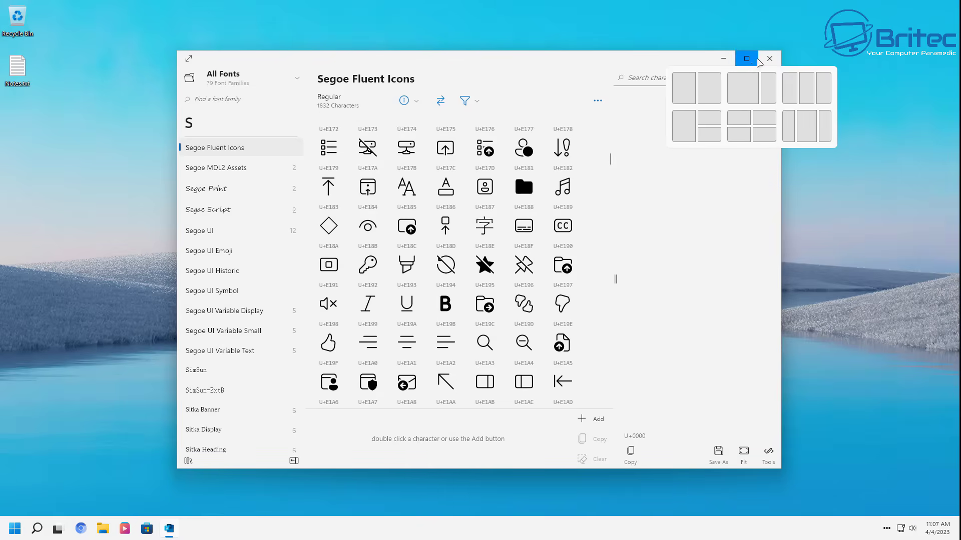
click(770, 58)
click(15, 528)
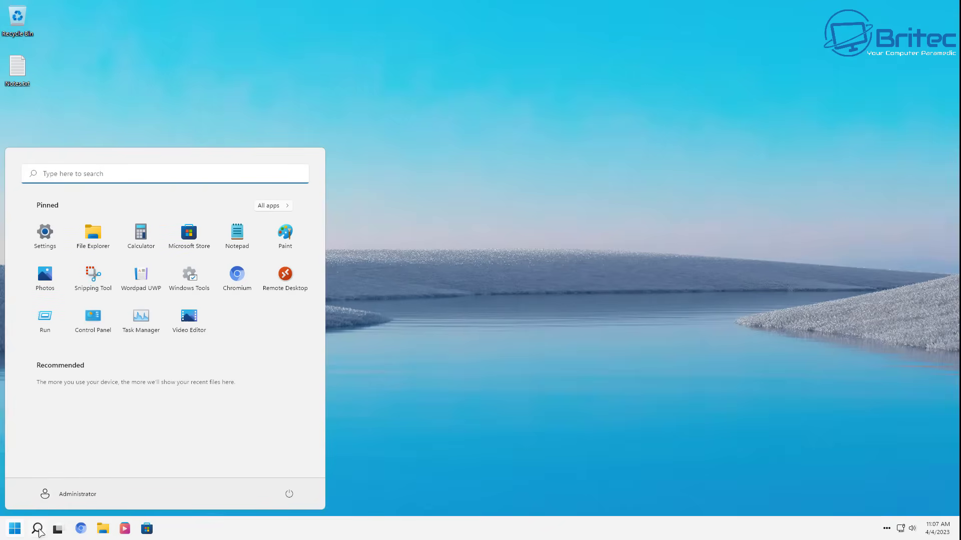
click(38, 529)
Step: Open Notes.txt in Notepad from the Windows Tools folder
click(37, 529)
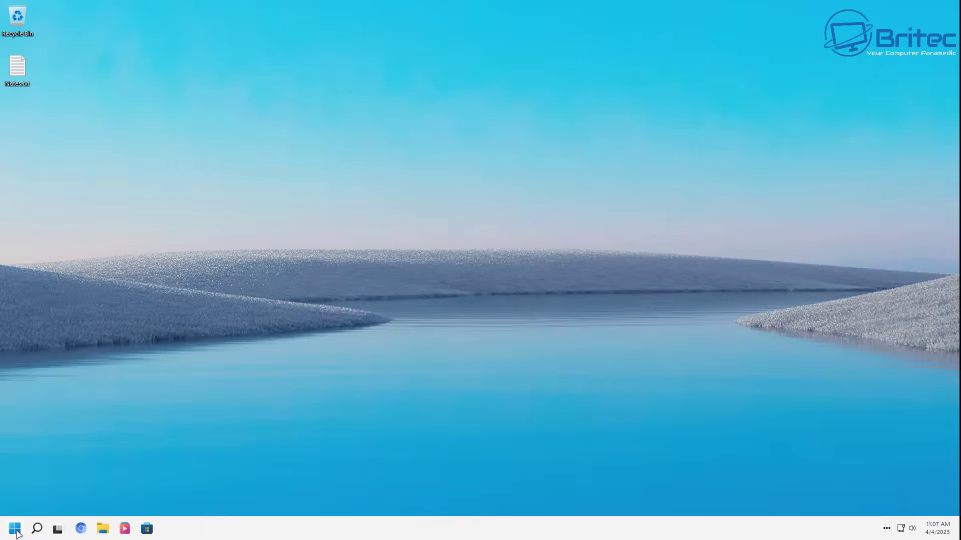
click(15, 530)
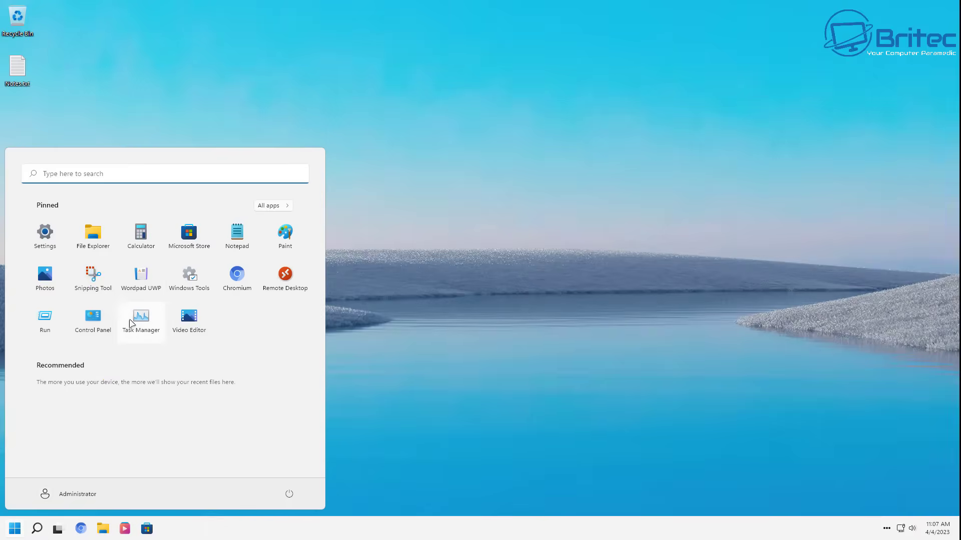
click(189, 276)
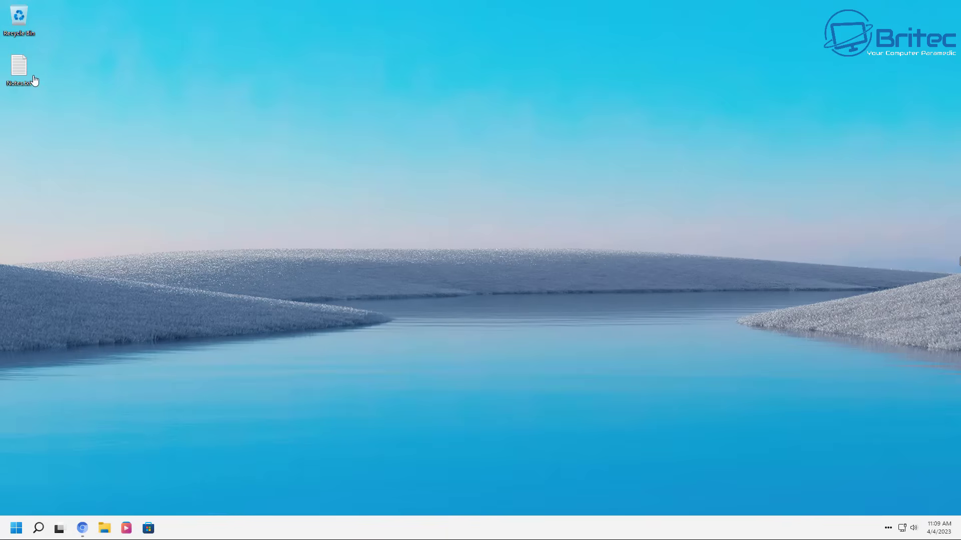
double_click(19, 72)
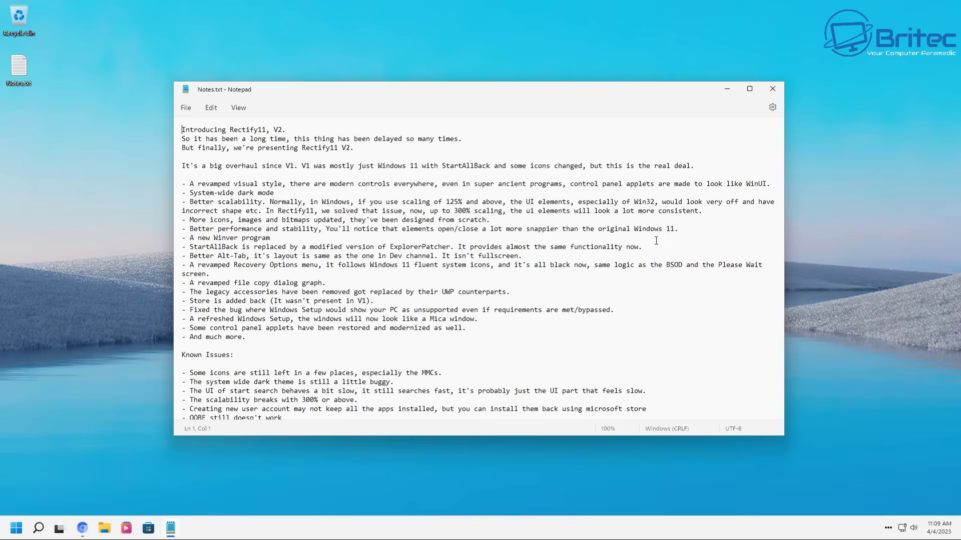
Step: Read through the Rectify11 release notes to the end and close Notepad
scroll(655, 242, down, 3)
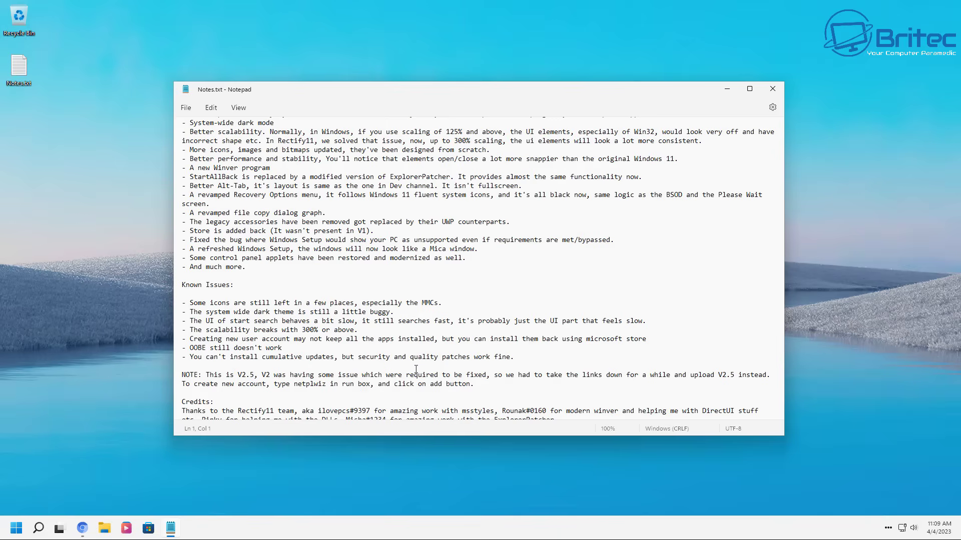
scroll(421, 369, down, 1)
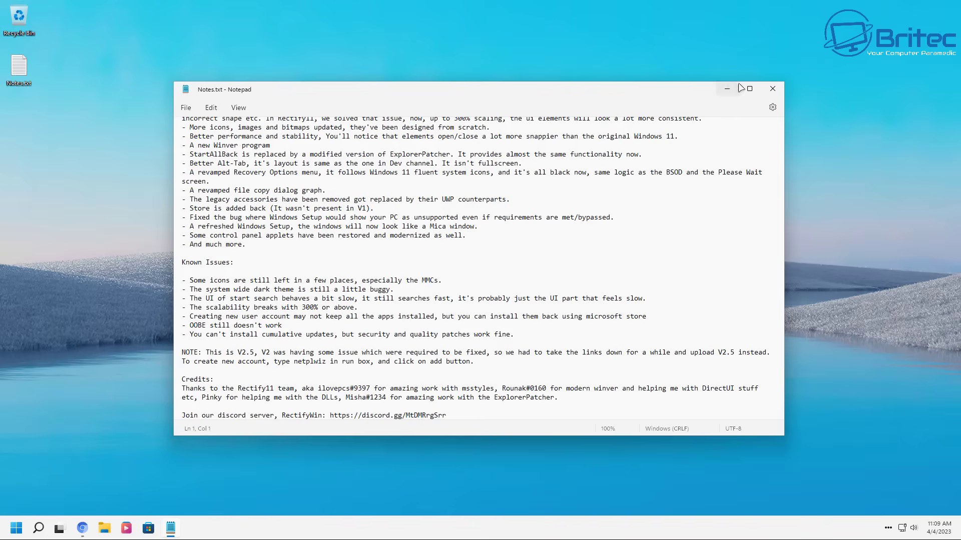
click(772, 88)
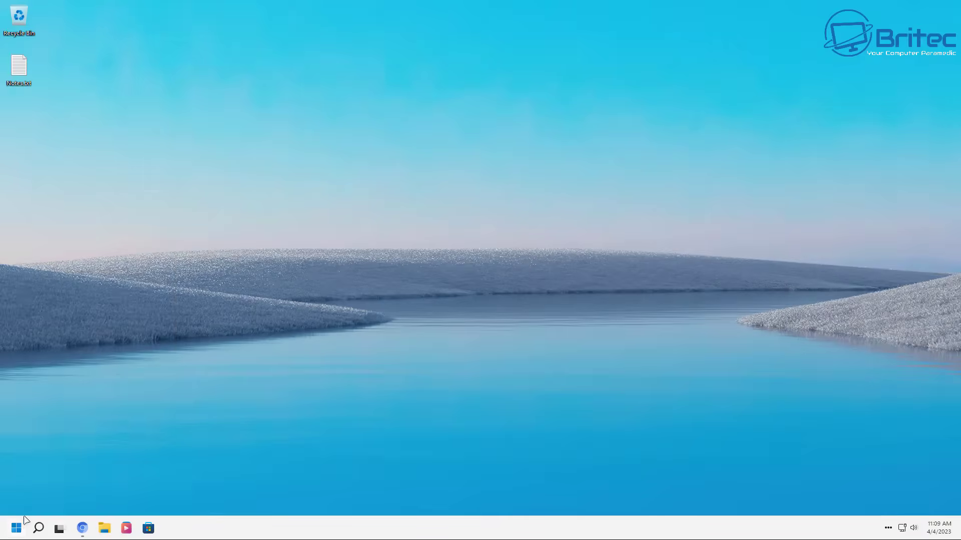
click(18, 529)
click(46, 233)
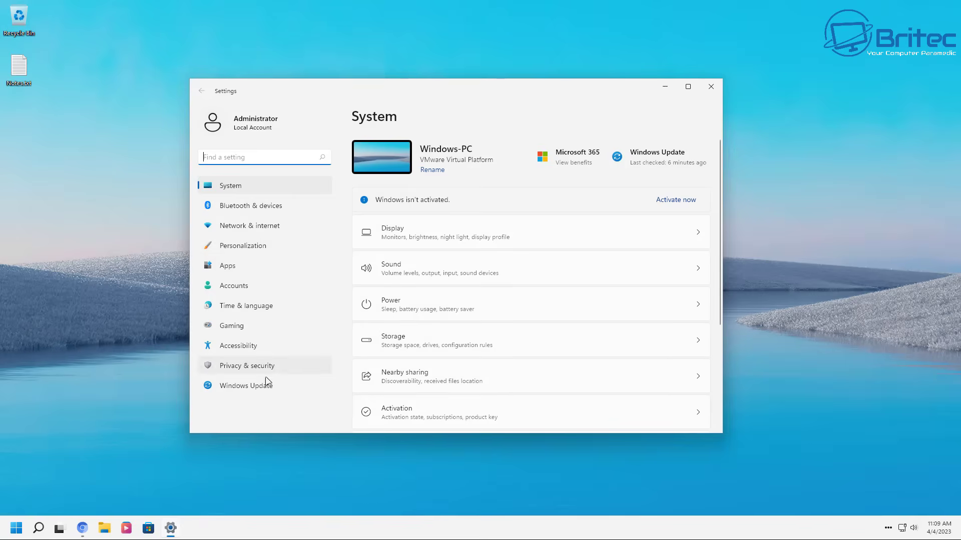
click(250, 367)
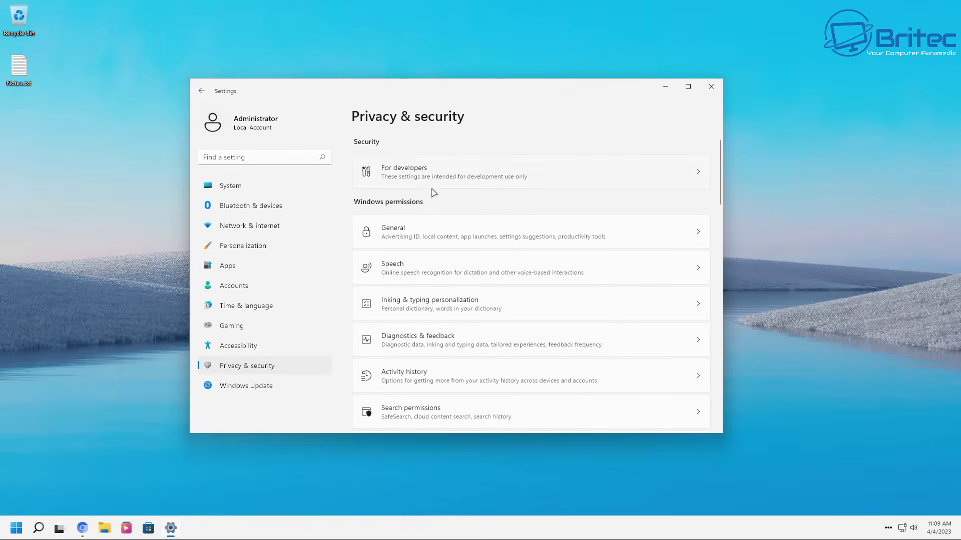
scroll(436, 320, down, 5)
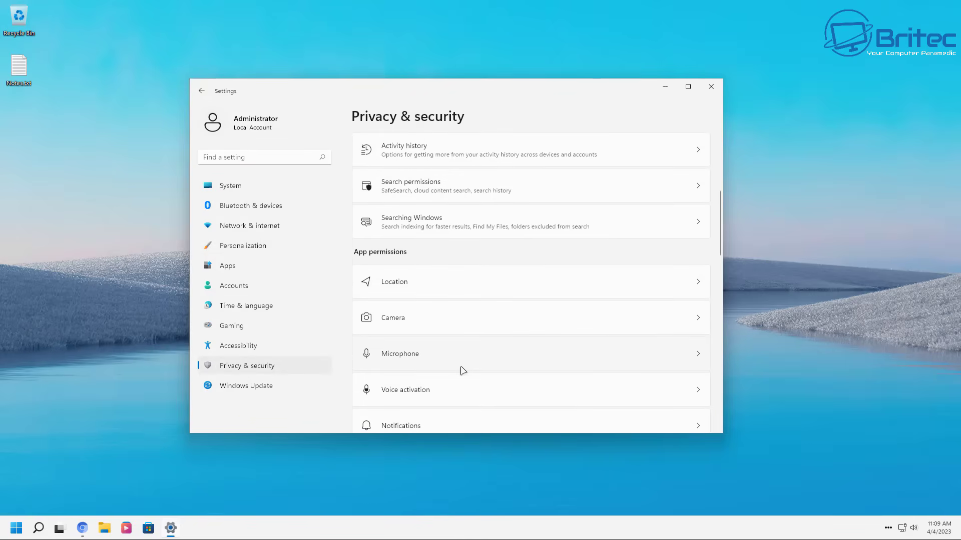
scroll(462, 369, up, 5)
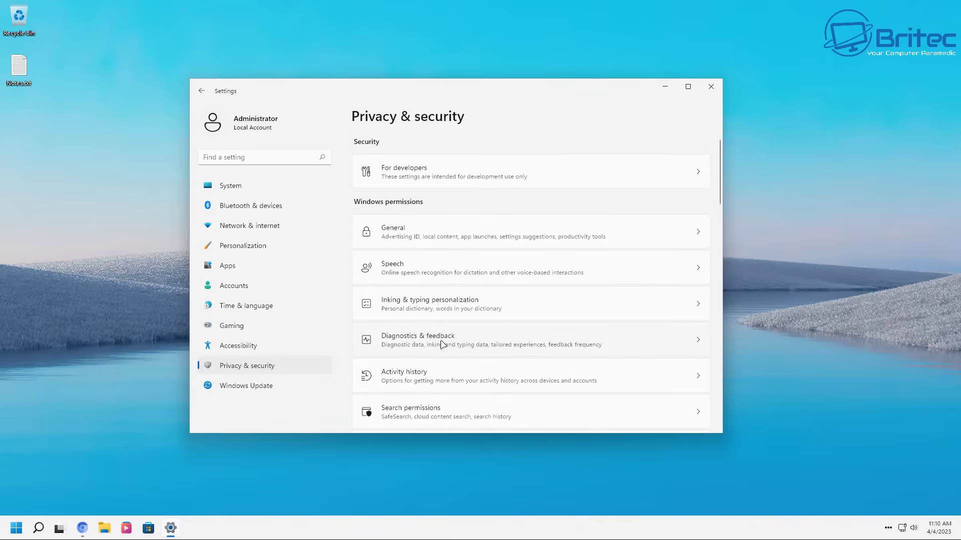
scroll(440, 344, down, 4)
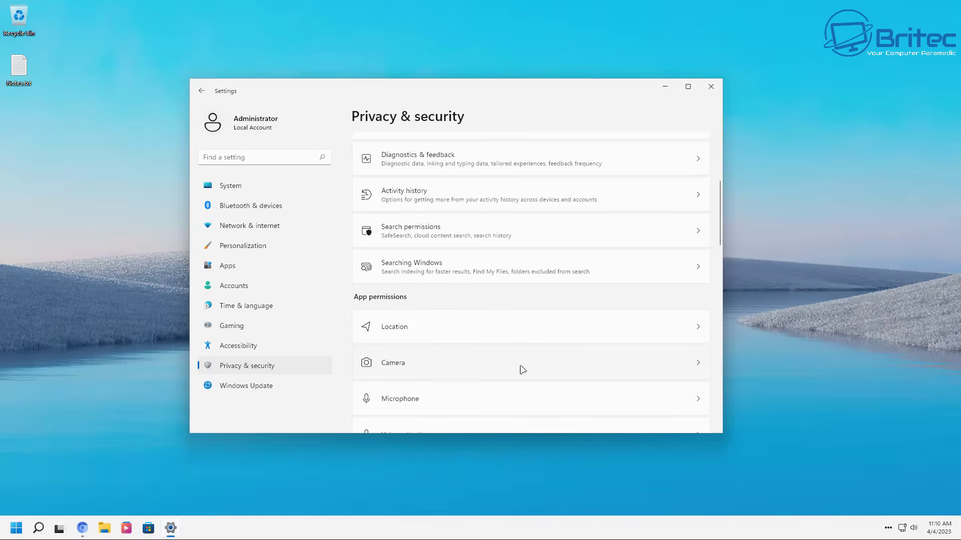
scroll(522, 369, down, 14)
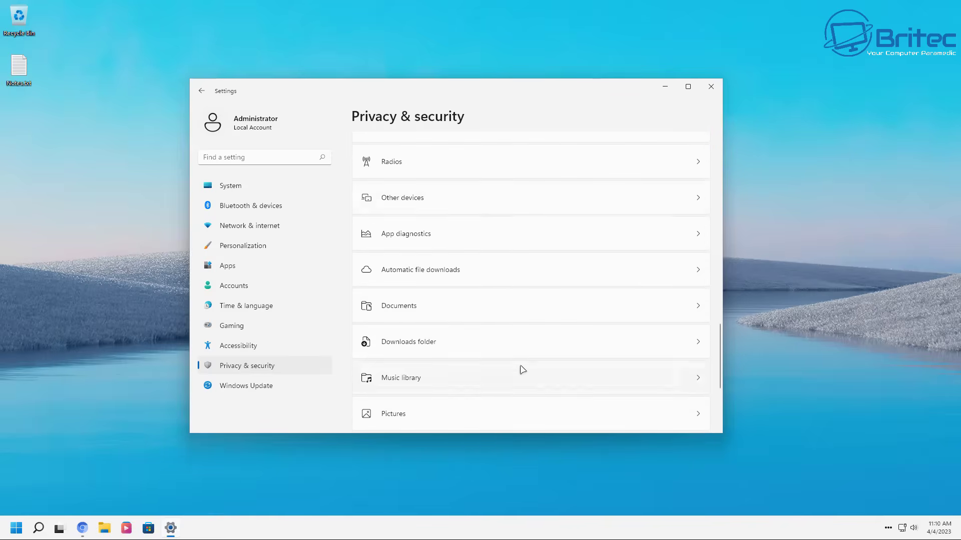
scroll(522, 370, down, 4)
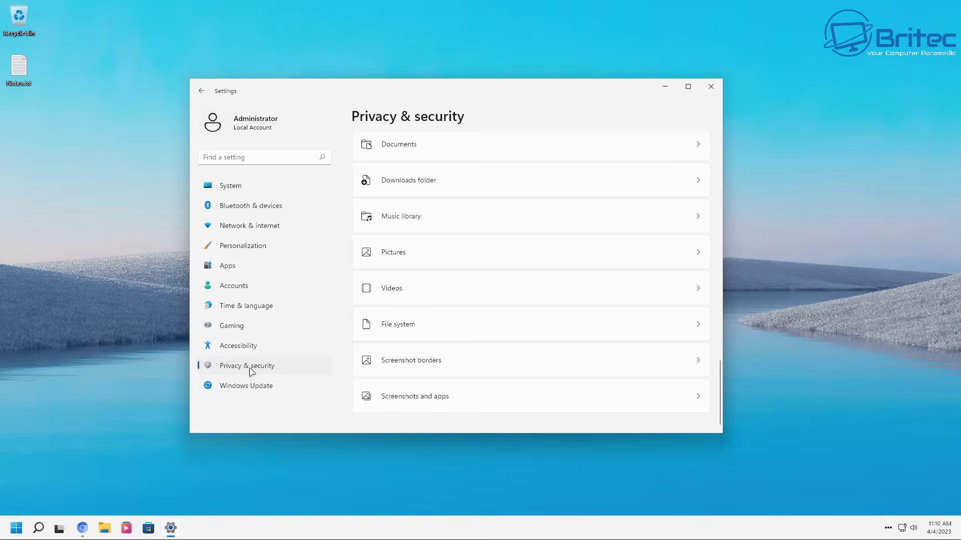
scroll(414, 360, up, 4)
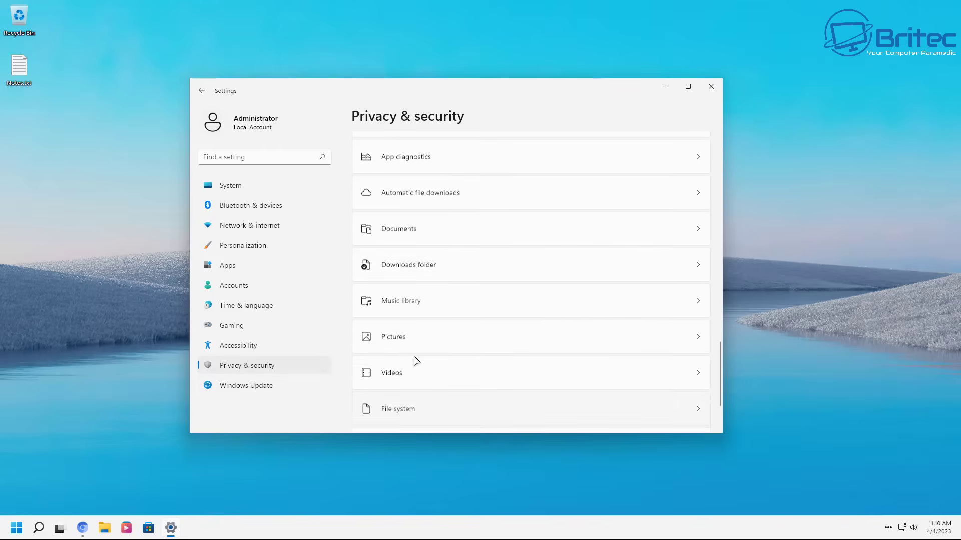
scroll(416, 360, up, 10)
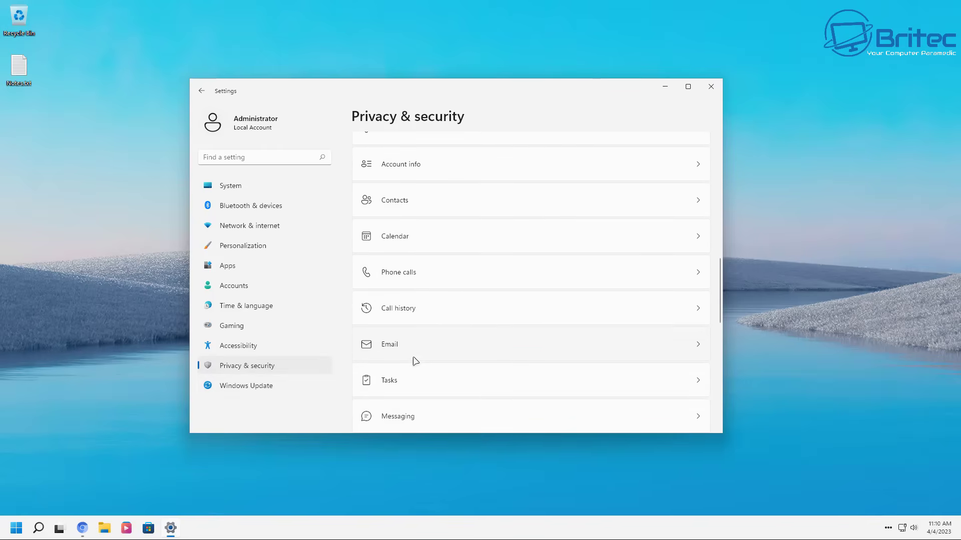
scroll(415, 360, up, 3)
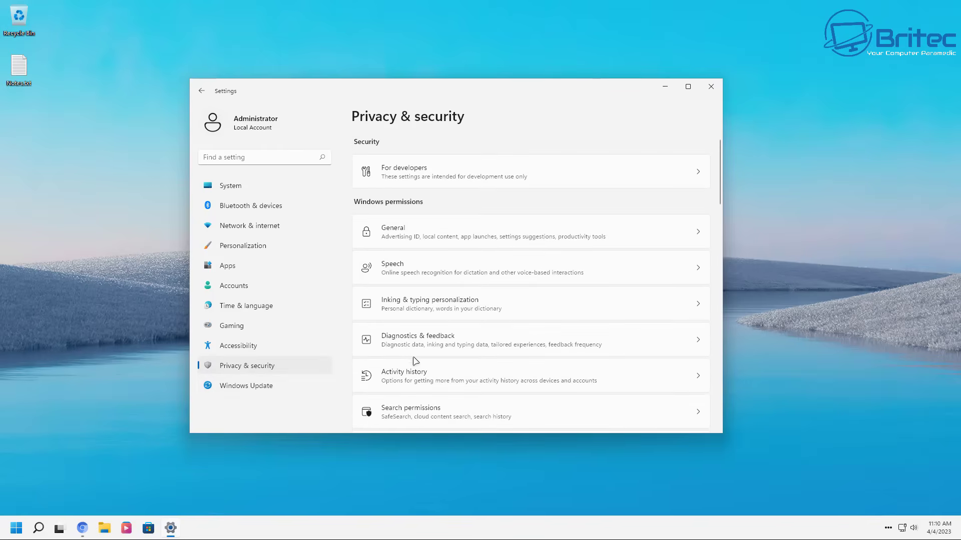
click(429, 236)
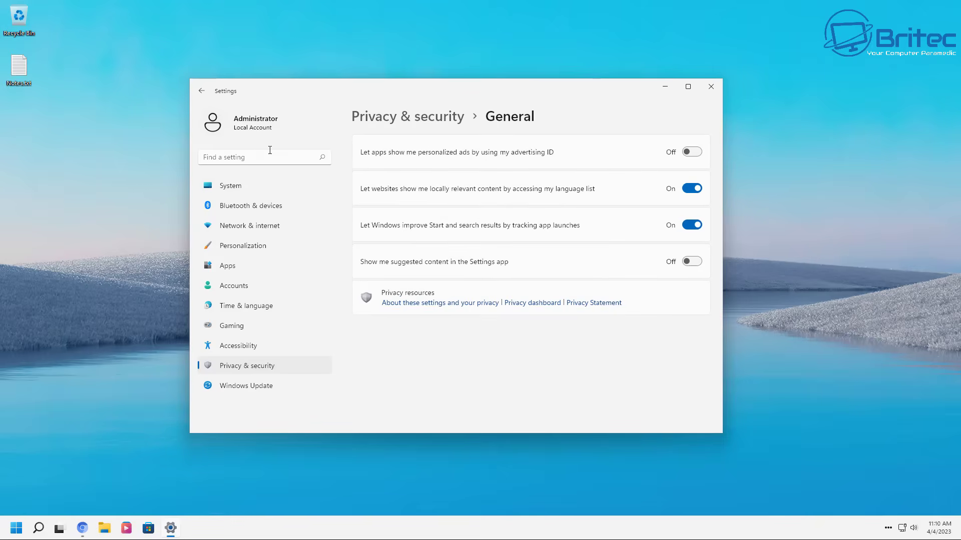
click(201, 91)
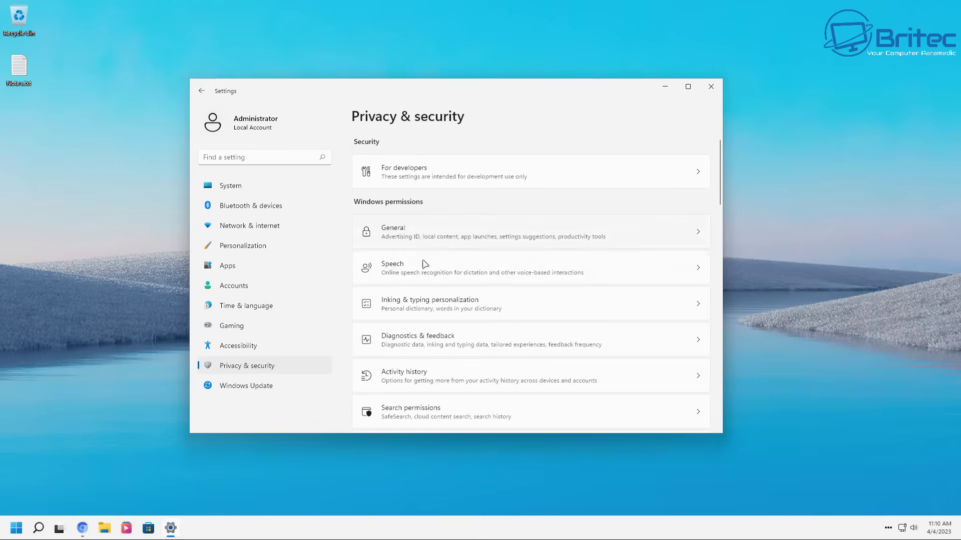
click(425, 264)
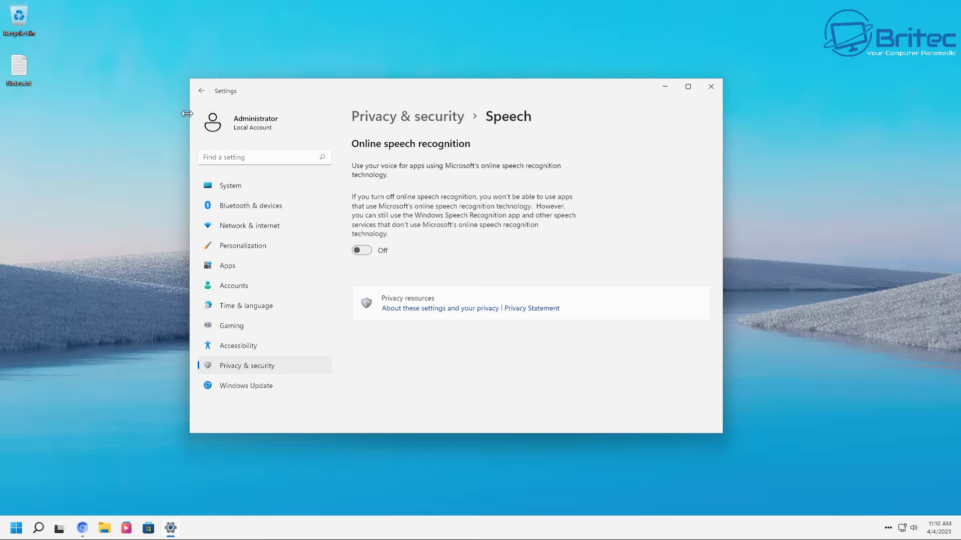
click(201, 90)
scroll(430, 290, down, 2)
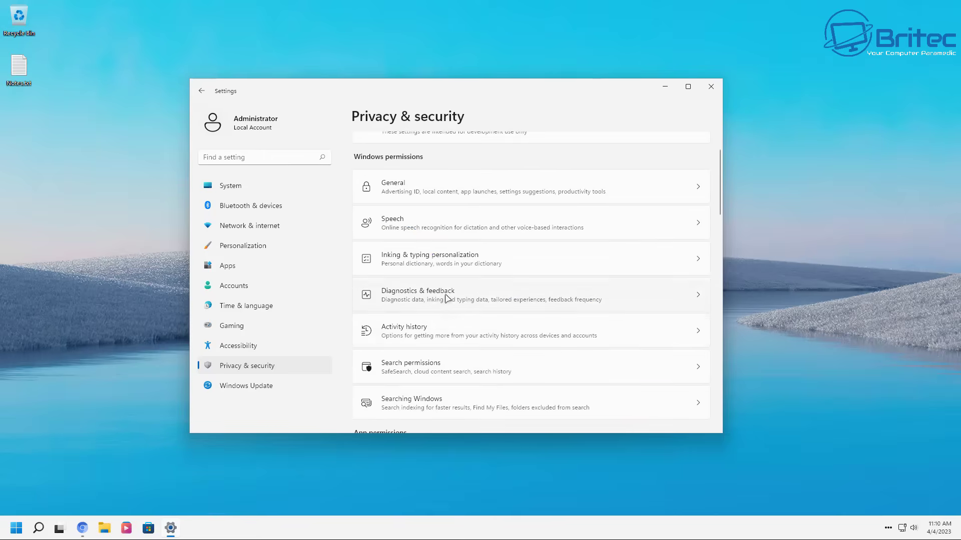
scroll(425, 397, down, 3)
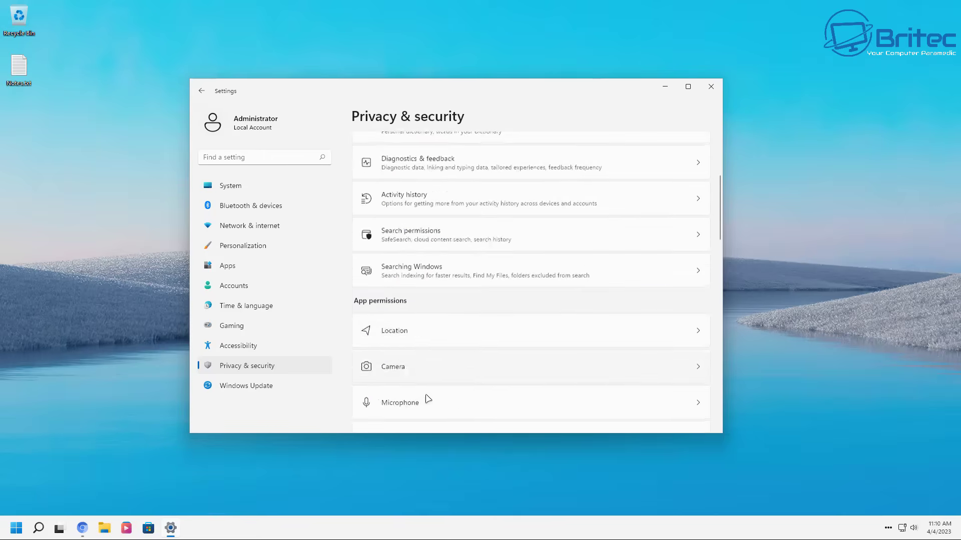
scroll(530, 280, up, 4)
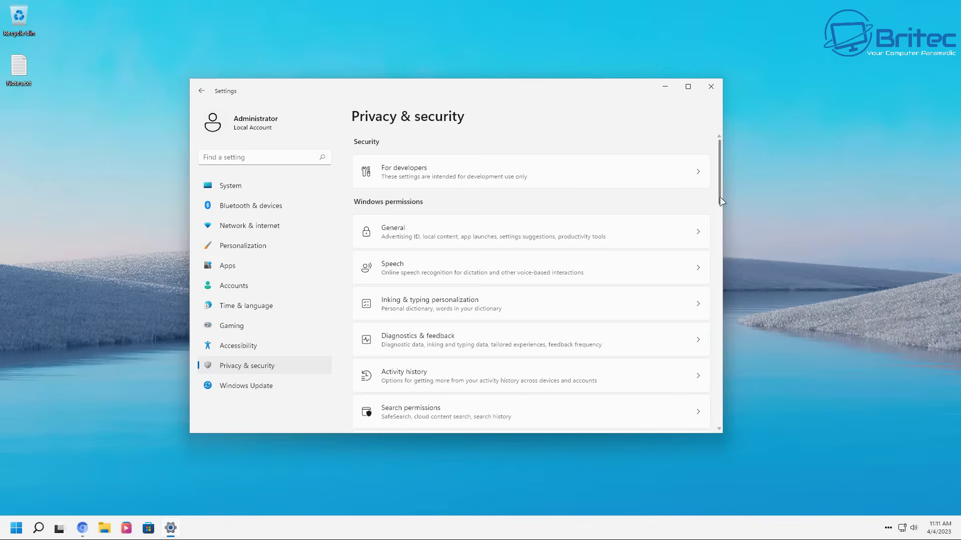
drag(719, 197, 717, 290)
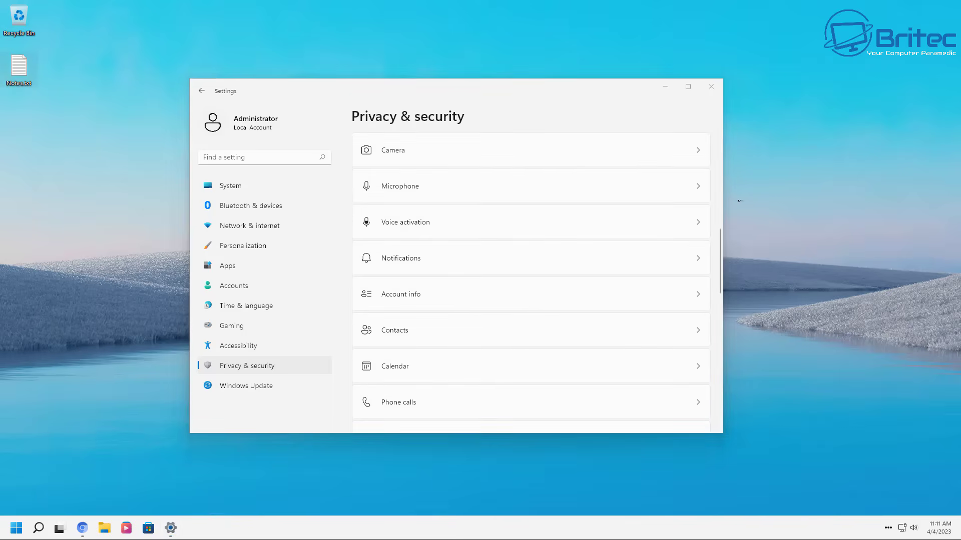
click(710, 86)
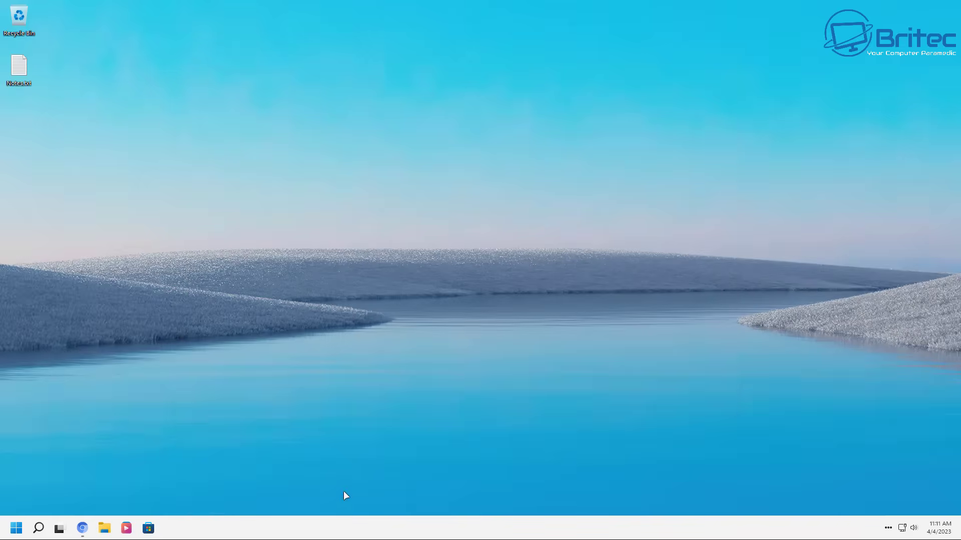
right_click(21, 529)
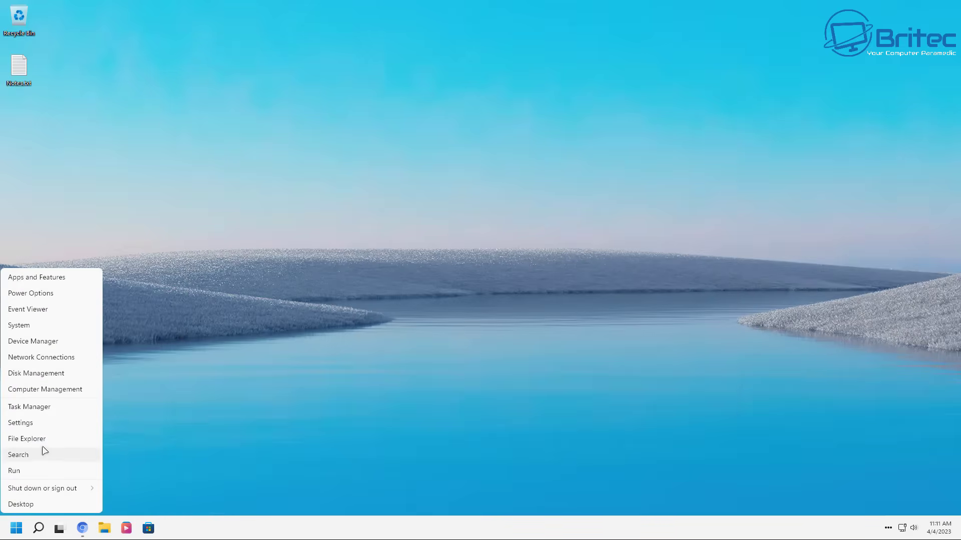
click(45, 410)
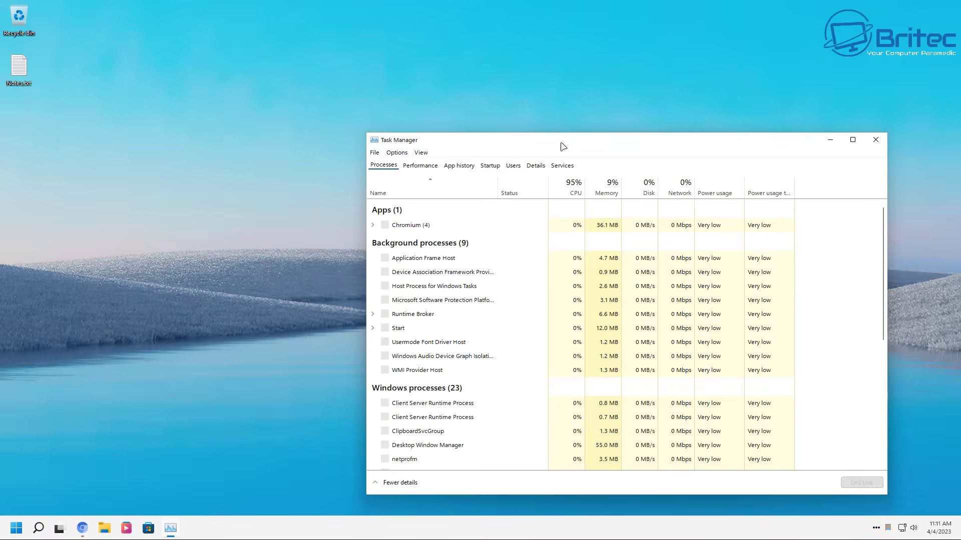
drag(562, 143, 412, 95)
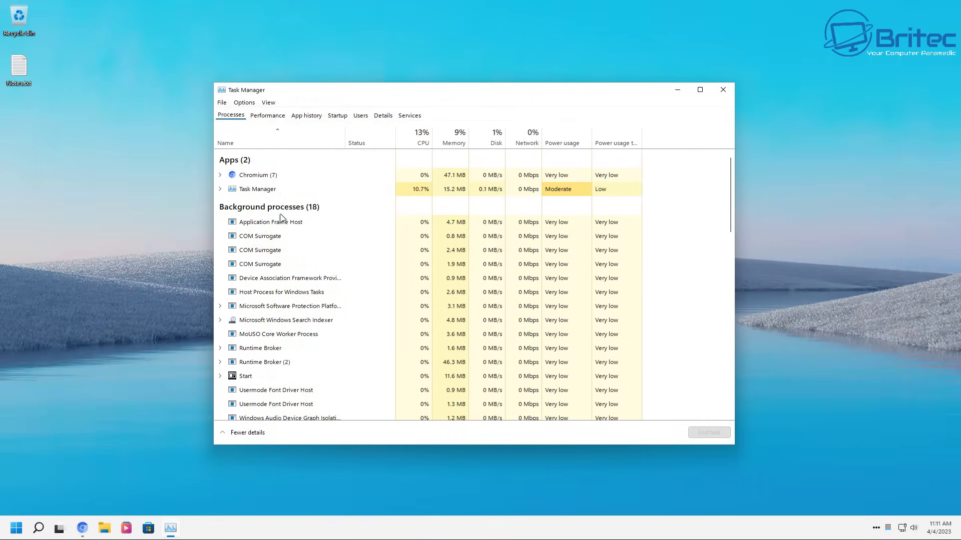
click(268, 115)
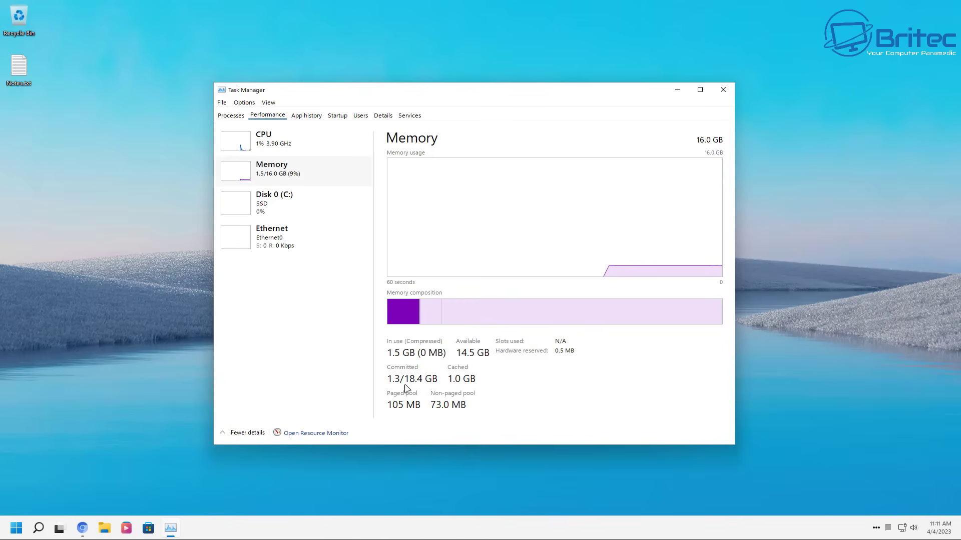
click(269, 144)
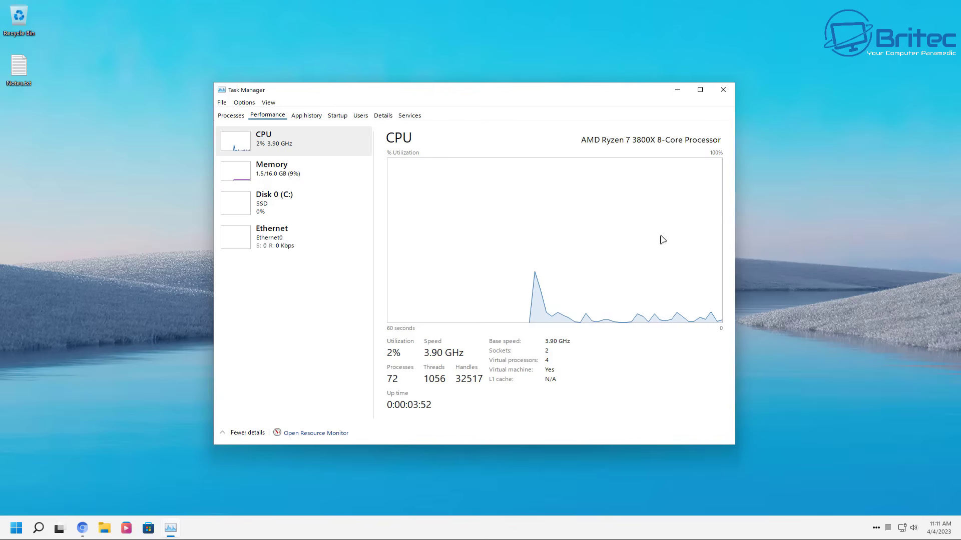
click(723, 90)
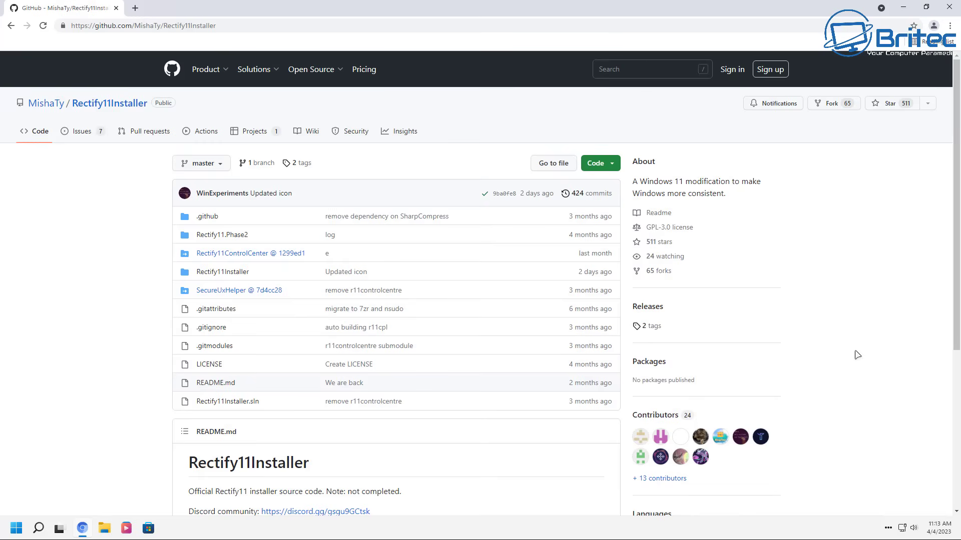
Step: Scroll the Rectify11Installer README down to its projects list and back to the top
scroll(857, 355, down, 4)
scroll(467, 371, up, 4)
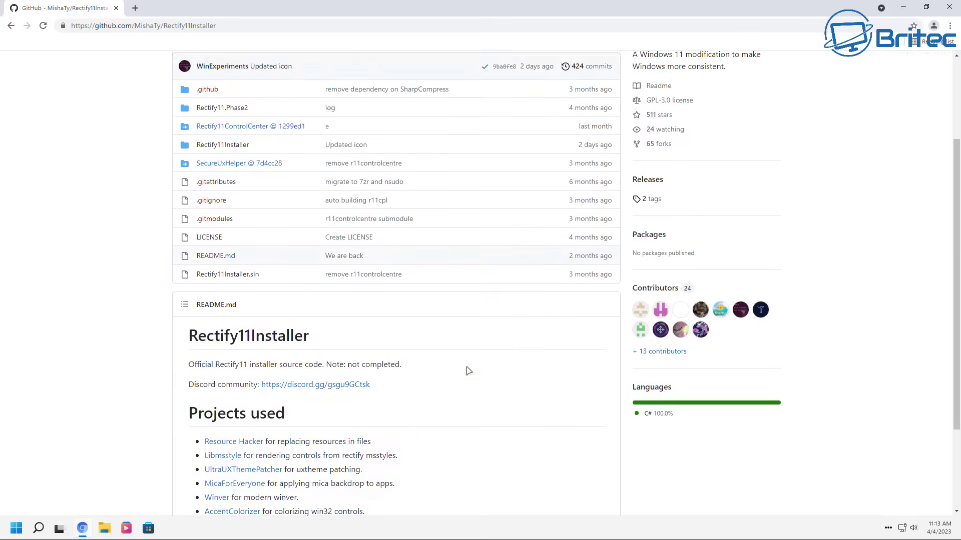